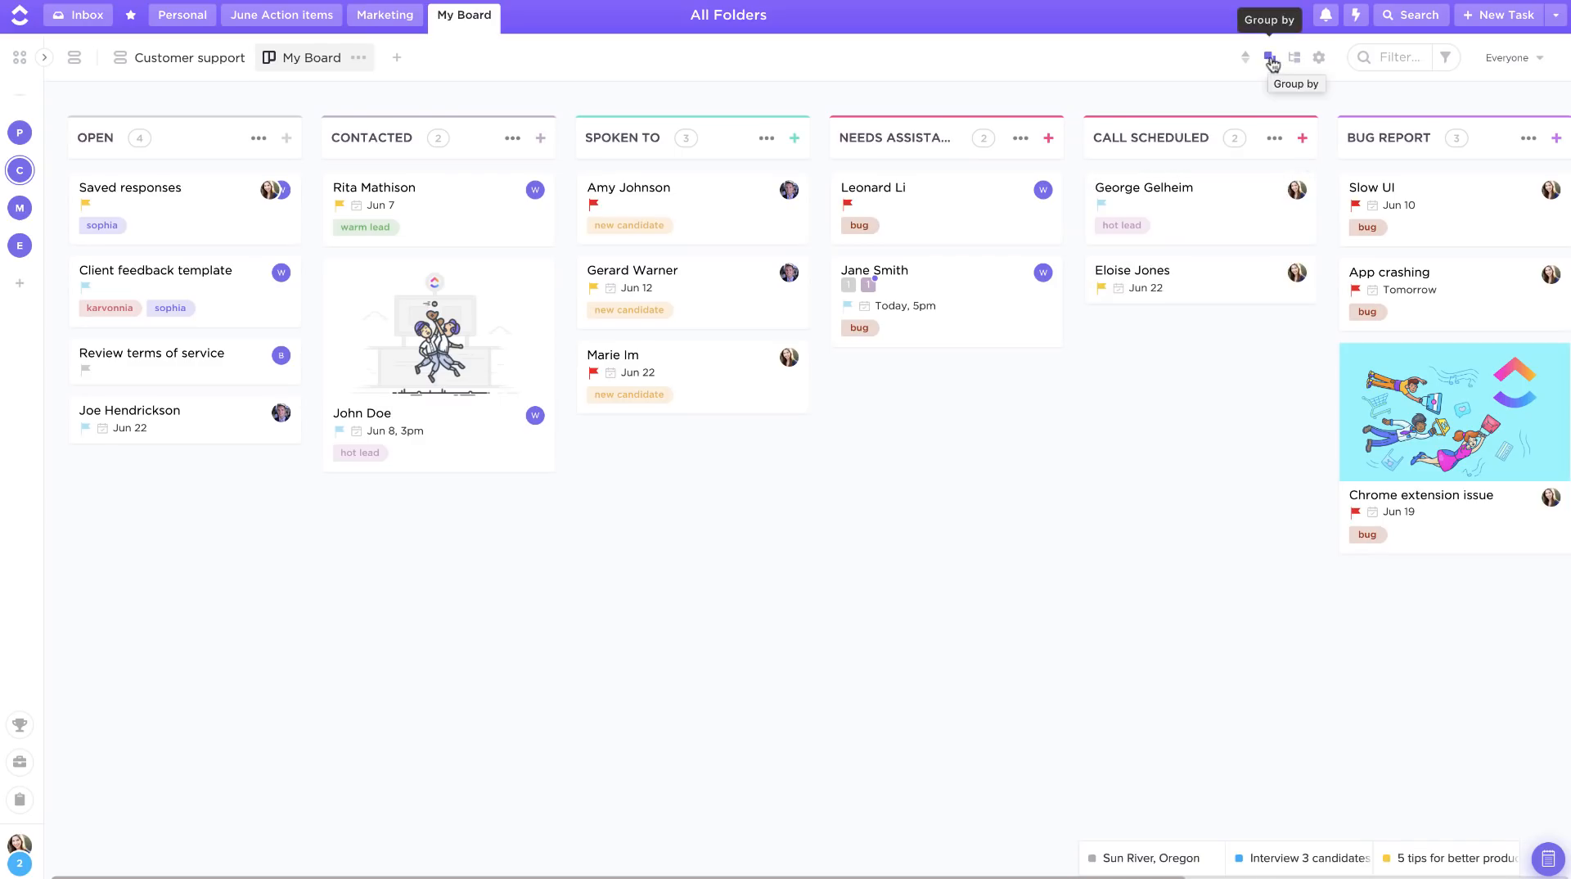
Step: Group the board's tasks by assignees, then switch the grouping to priority
left_click(1271, 60)
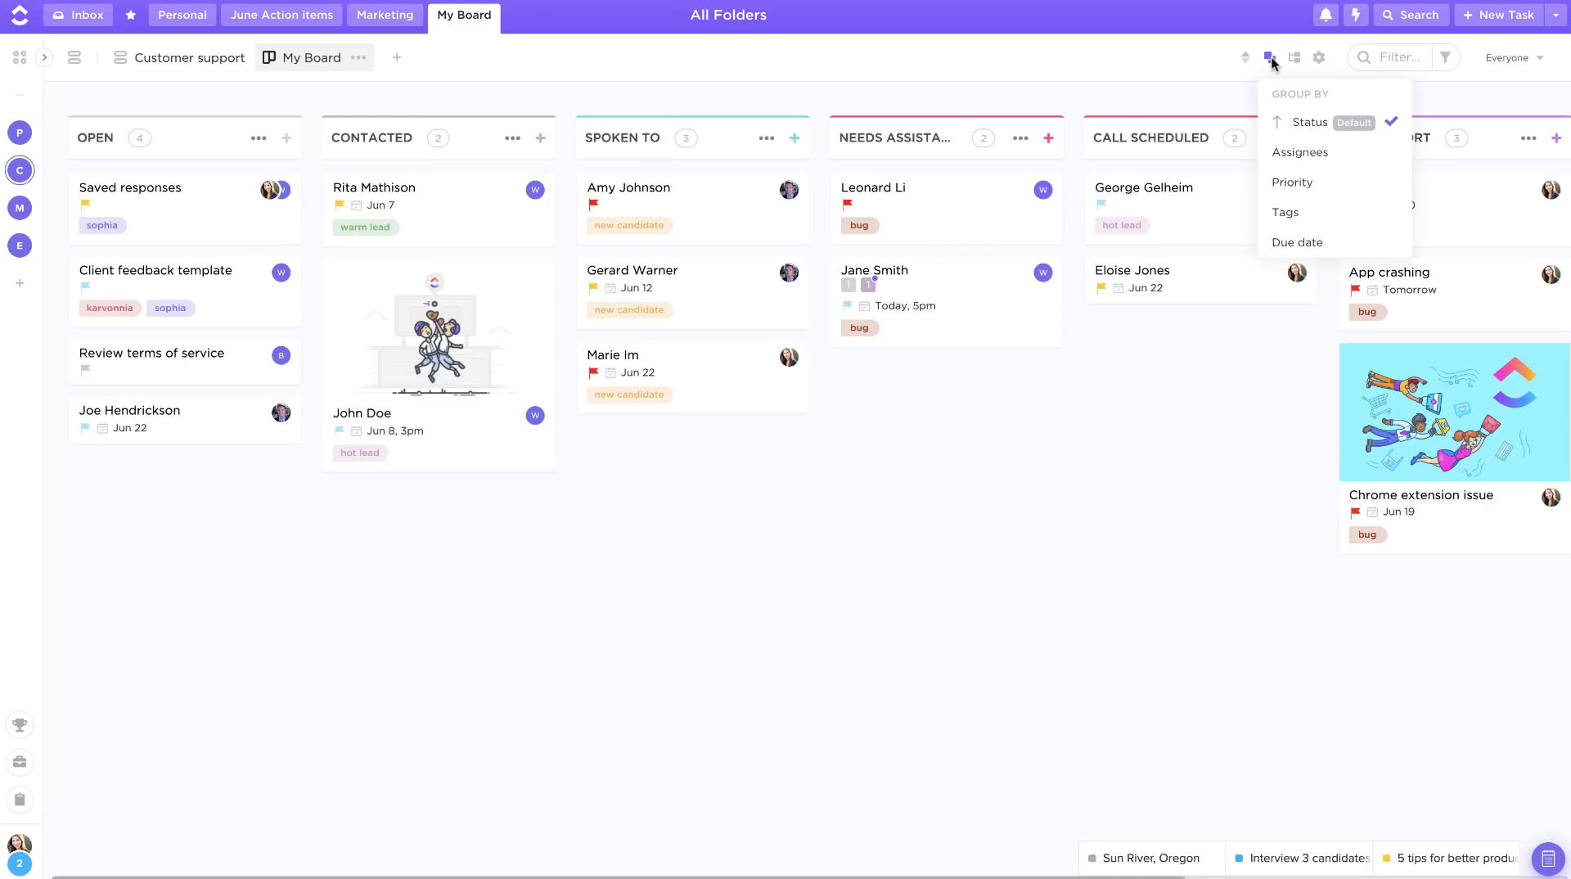
left_click(1282, 155)
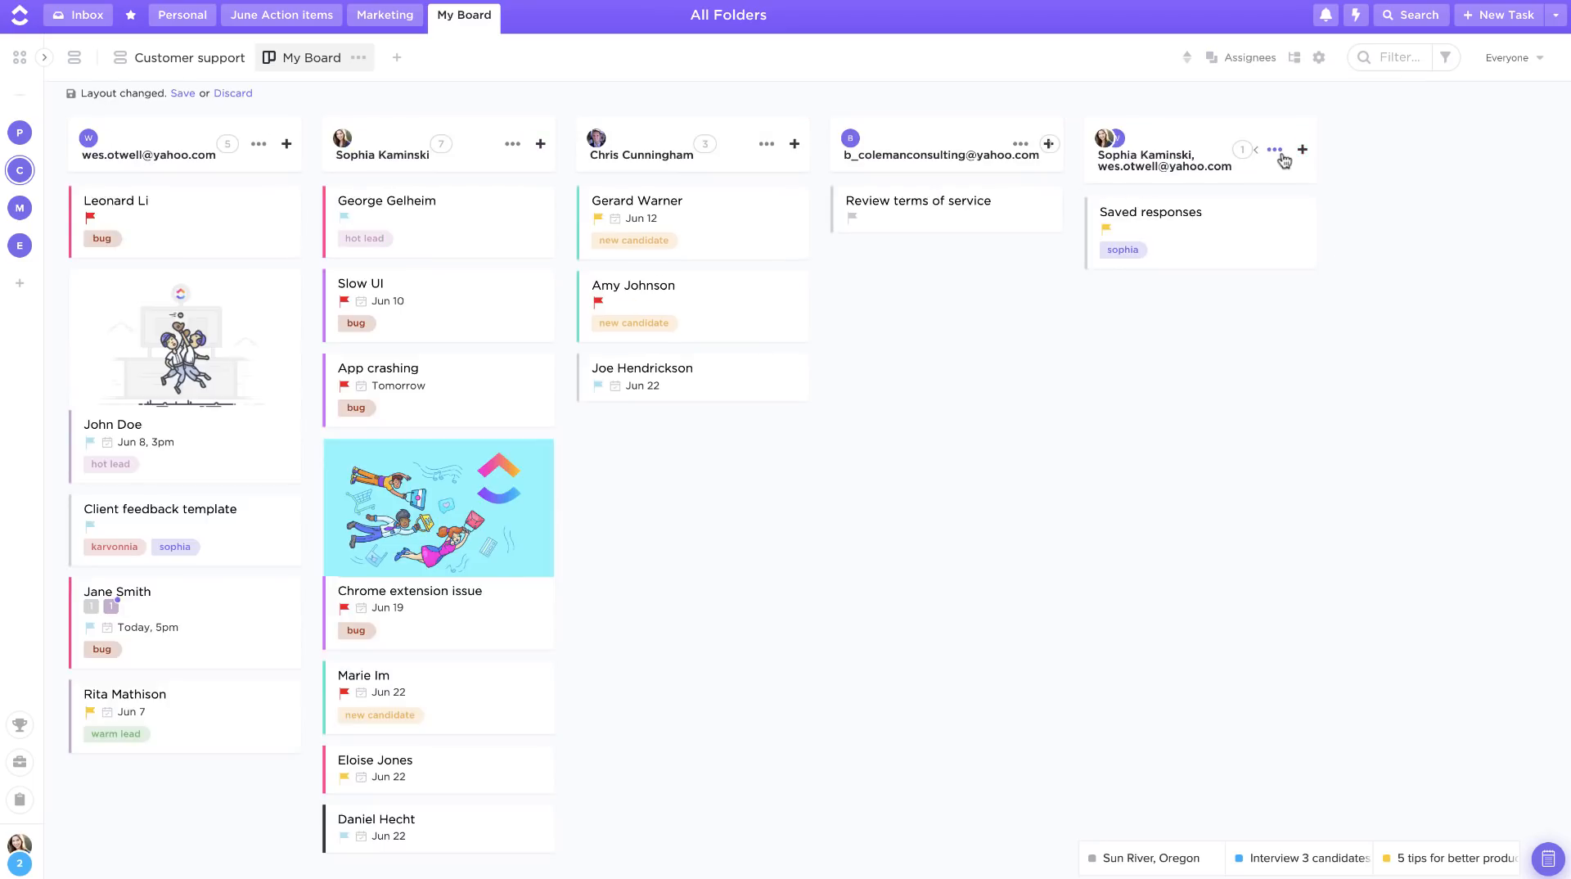
left_click(1264, 59)
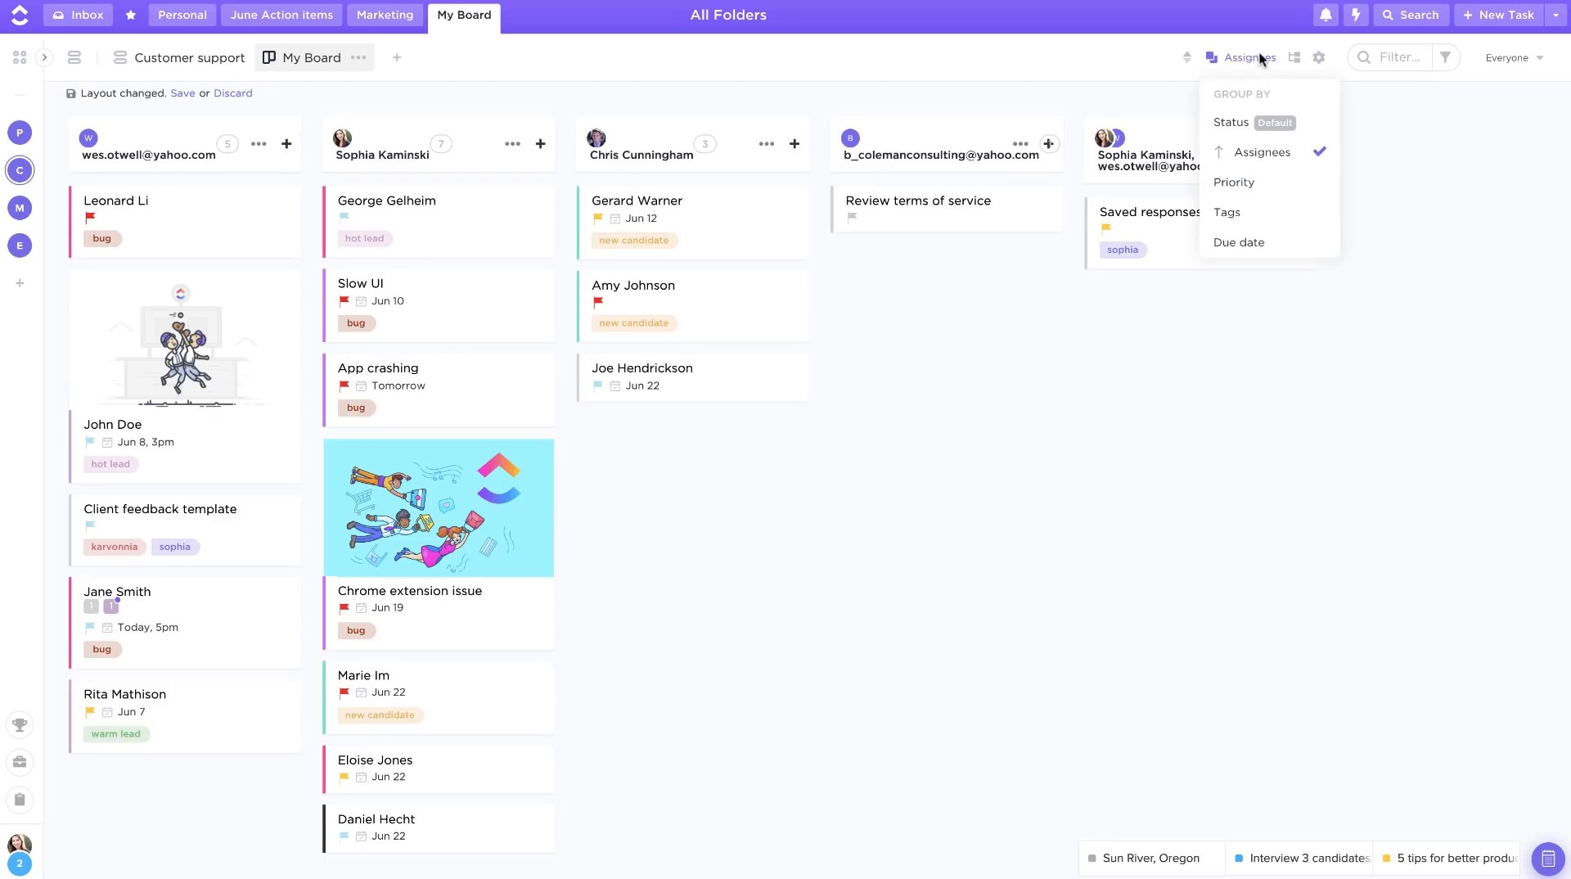
left_click(1248, 184)
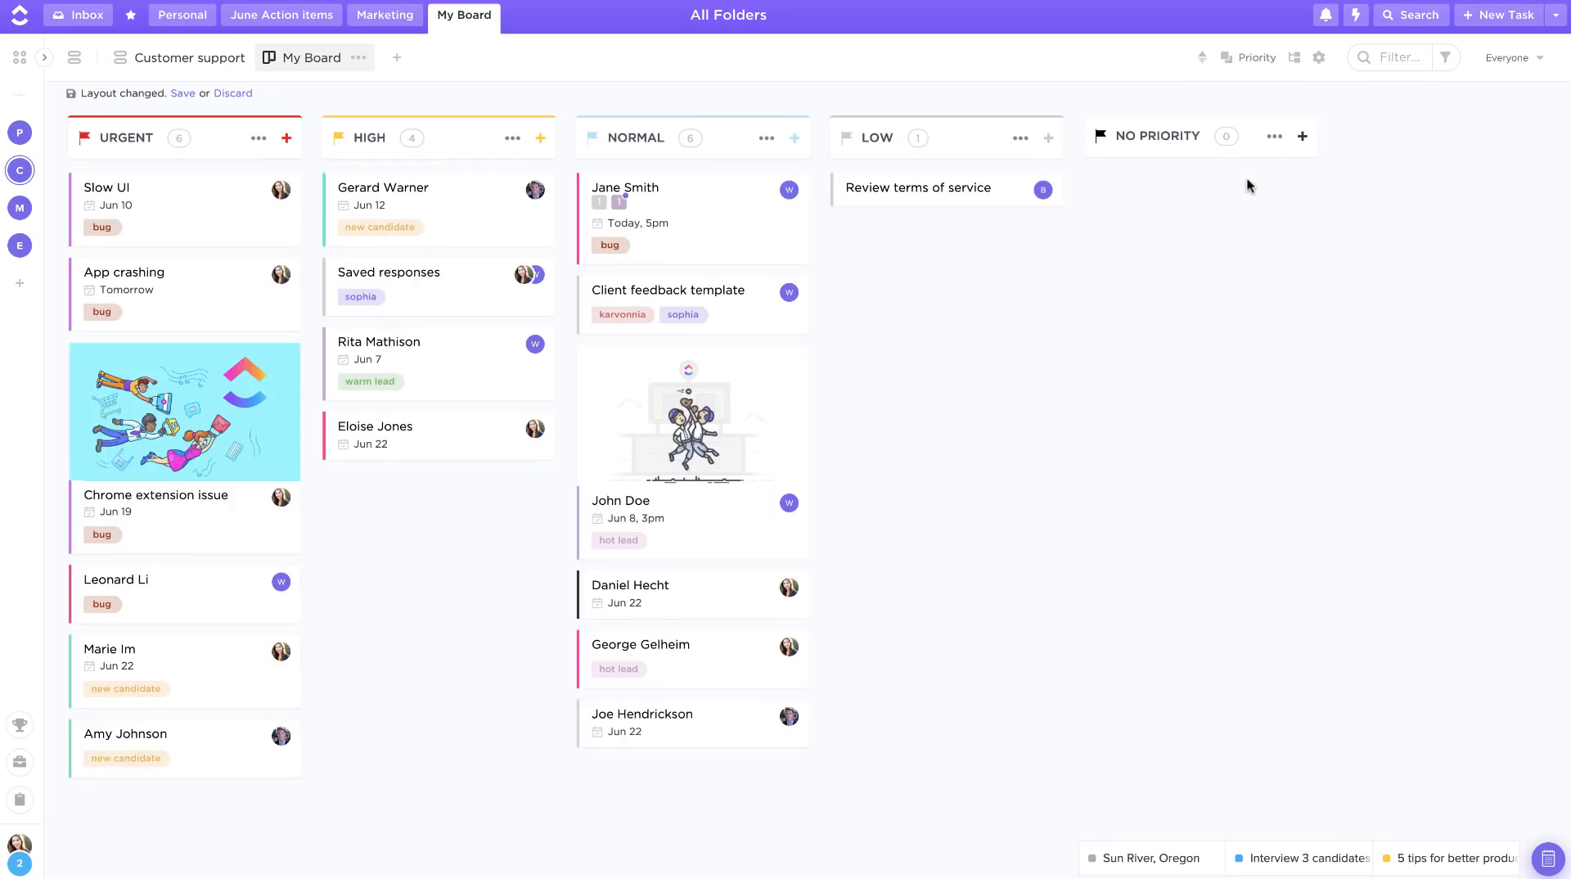
Step: Return the board's grouping to status
left_click(1255, 58)
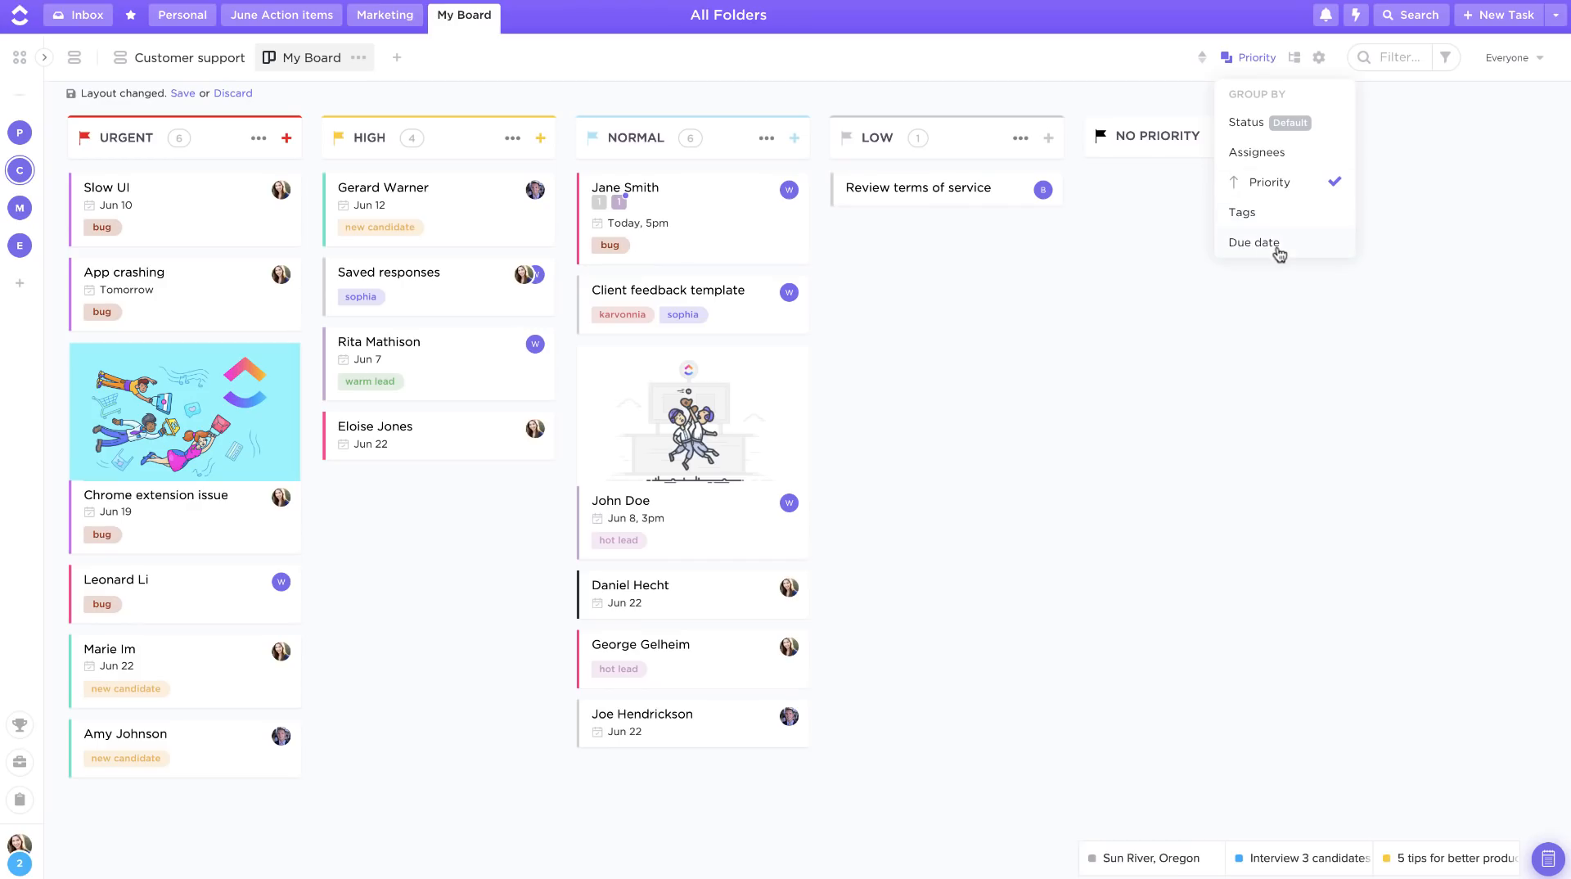
left_click(1255, 122)
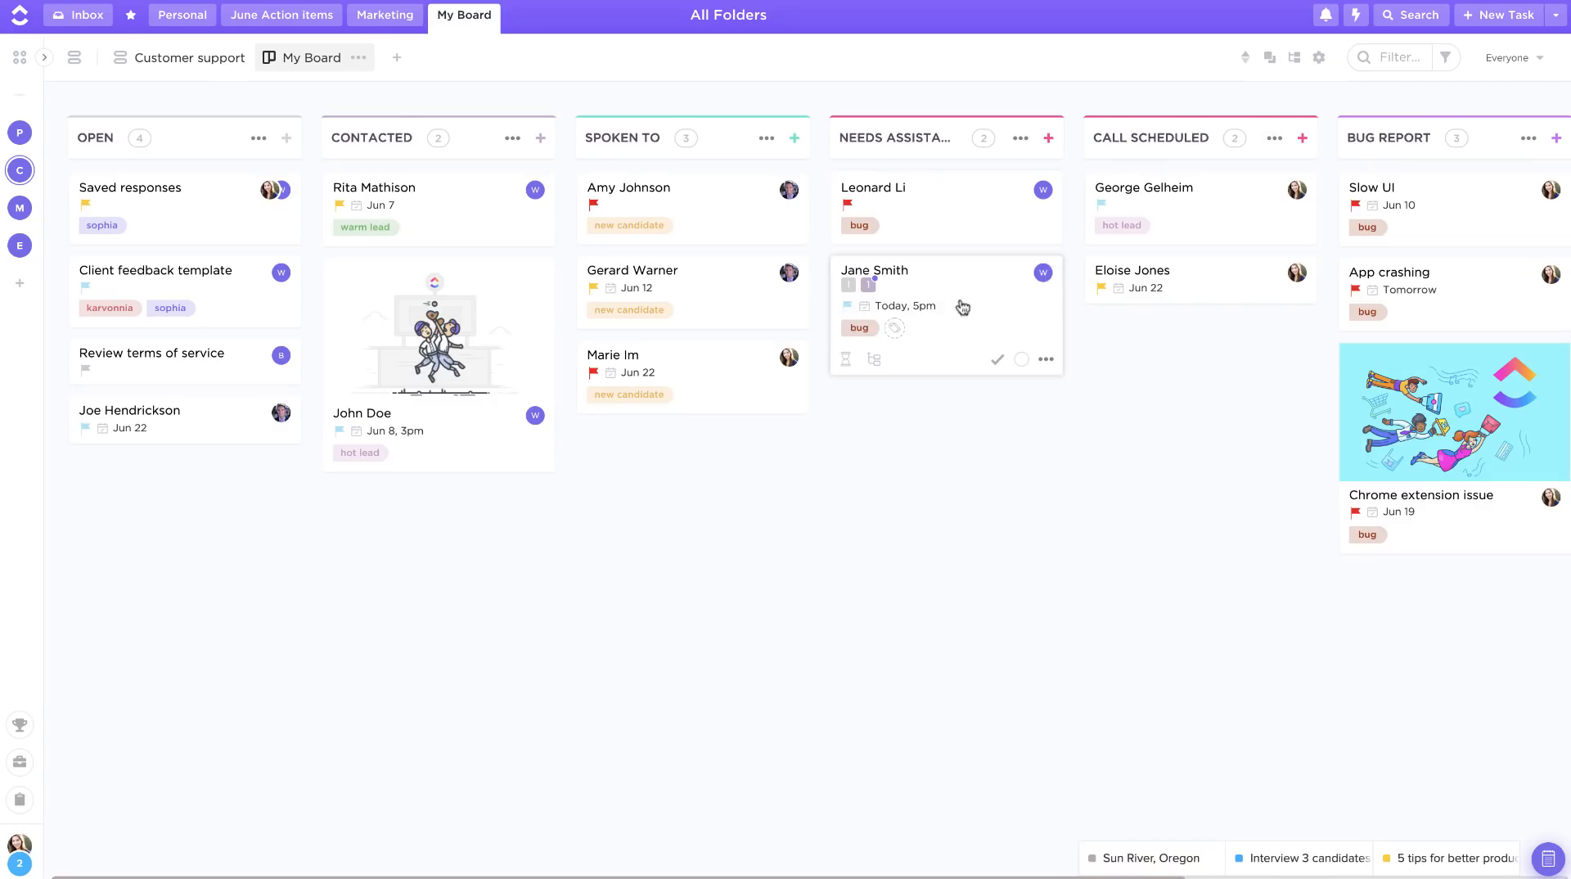
Step: Move Jane Smith's card to the Contacted column and back to Needs Assistance
left_click_drag(986, 309, 449, 518)
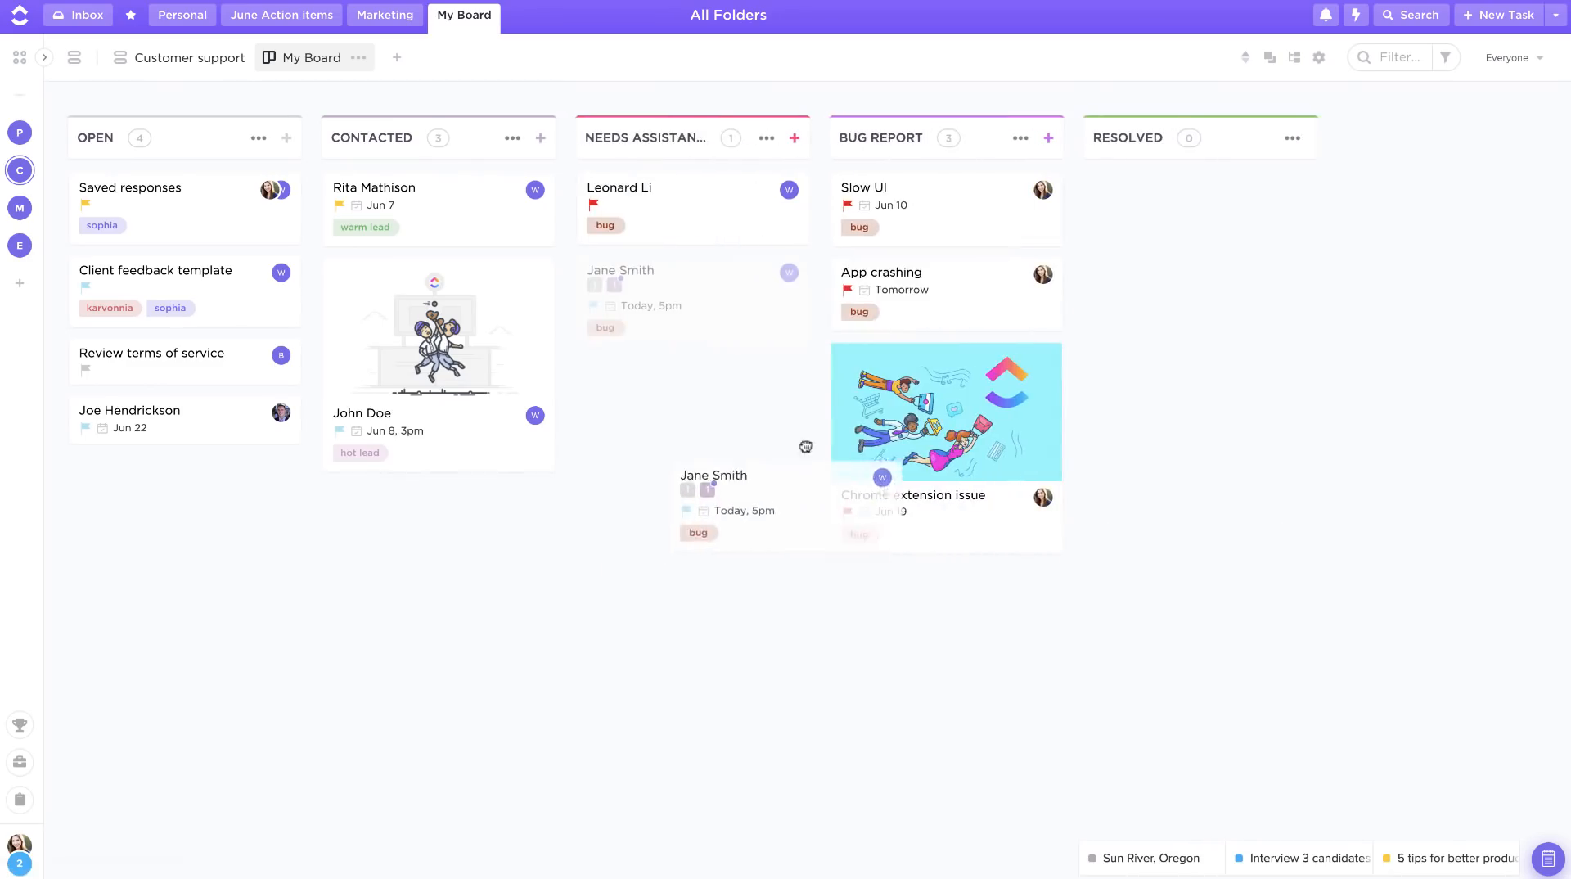
left_click_drag(803, 445, 719, 295)
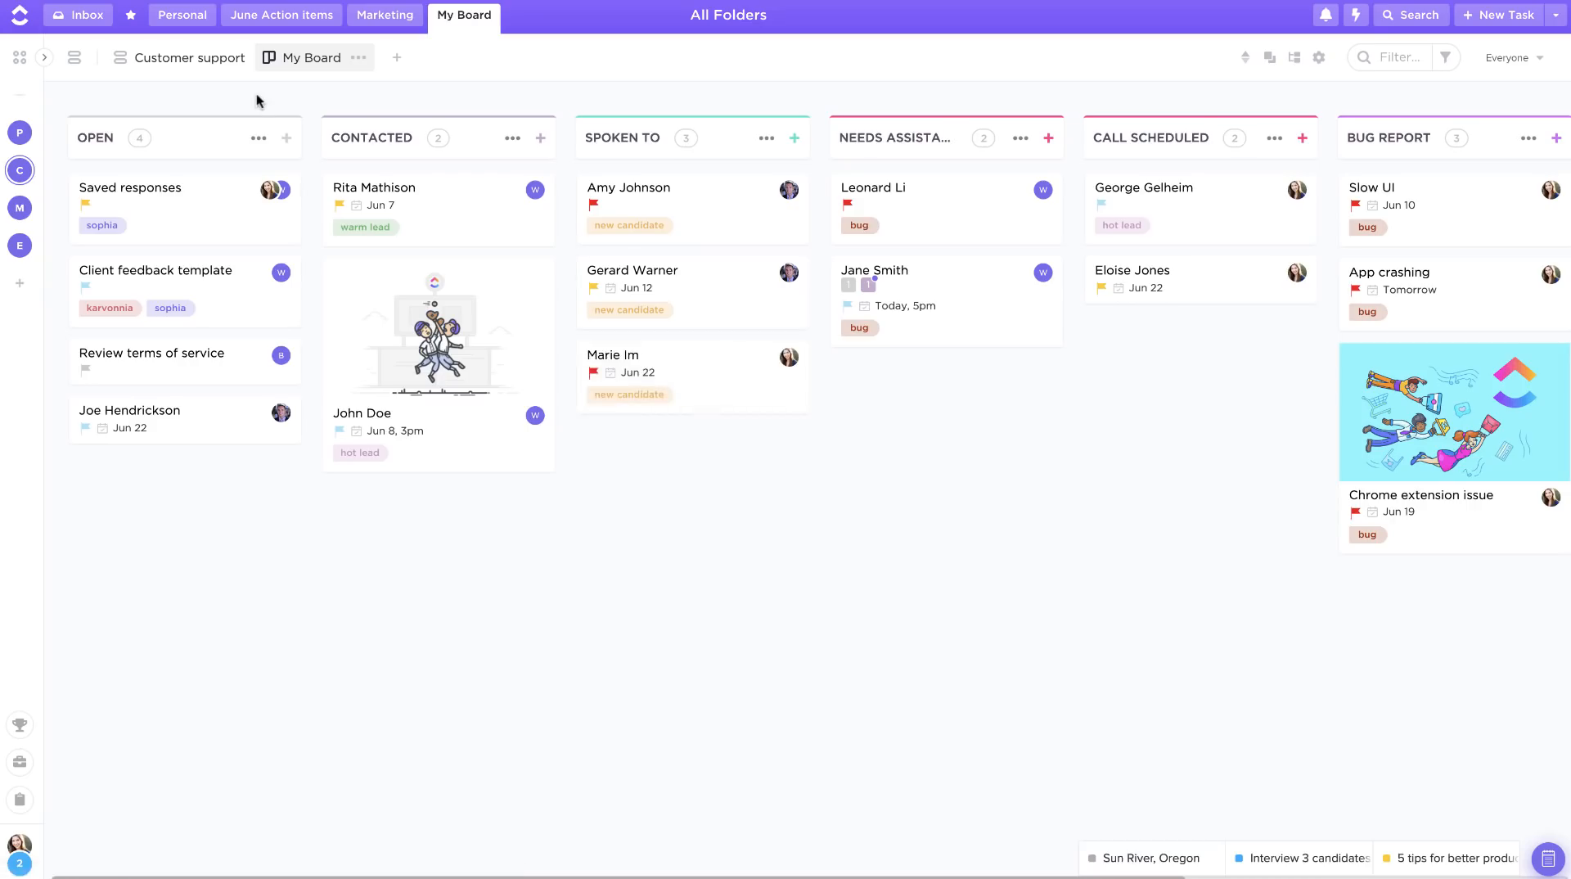
Step: Browse the Customer Success space's CRM and Hiring folders, the Customers list and the CRM folder board
mouse_move(12, 169)
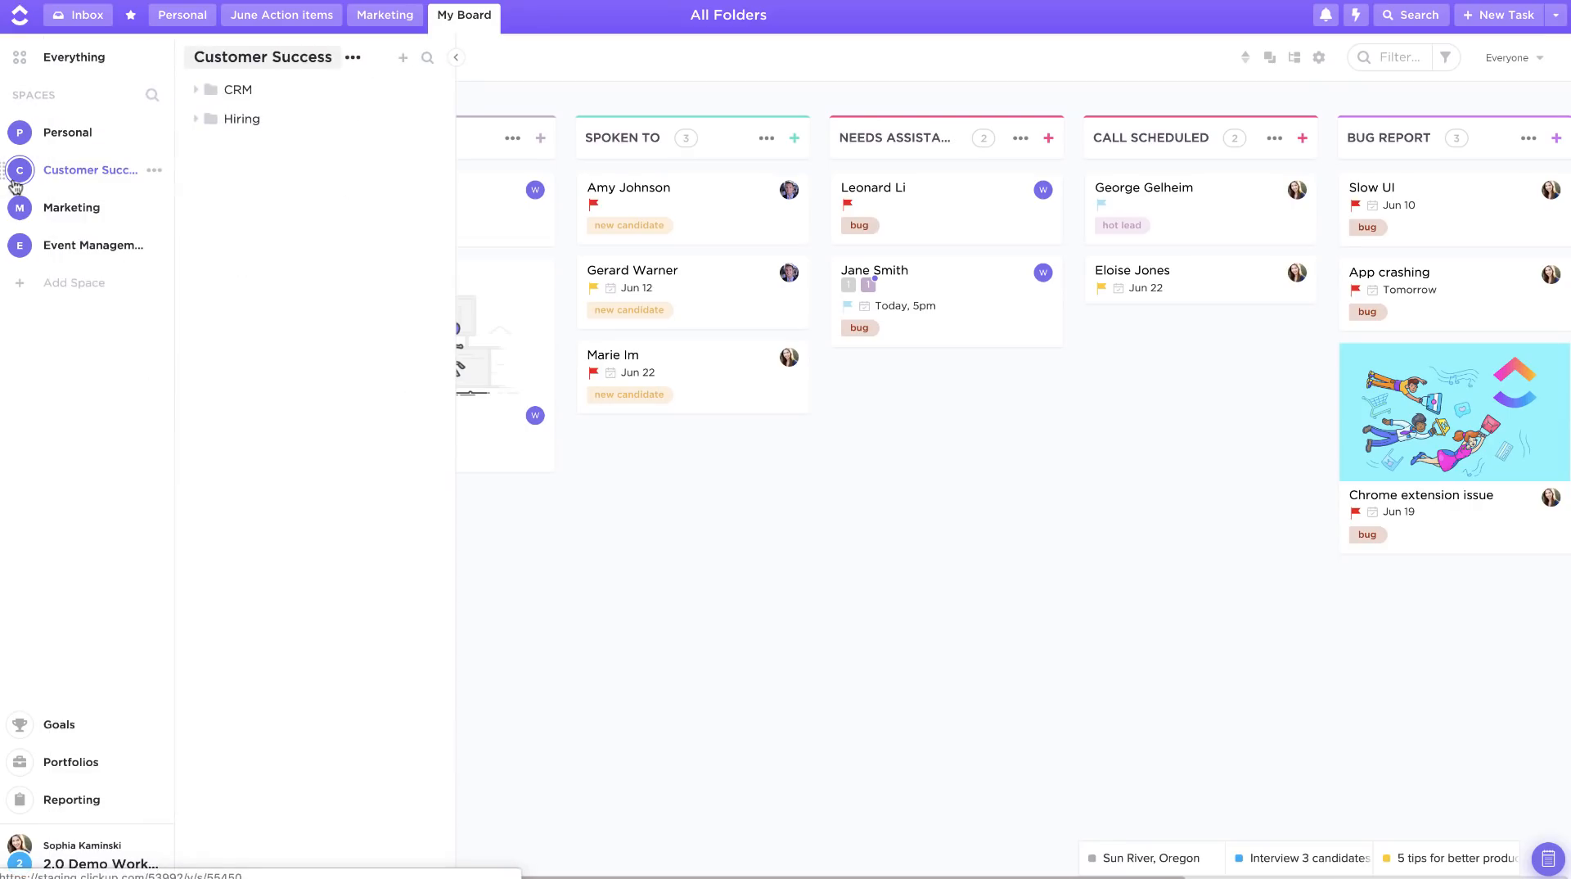
left_click(196, 92)
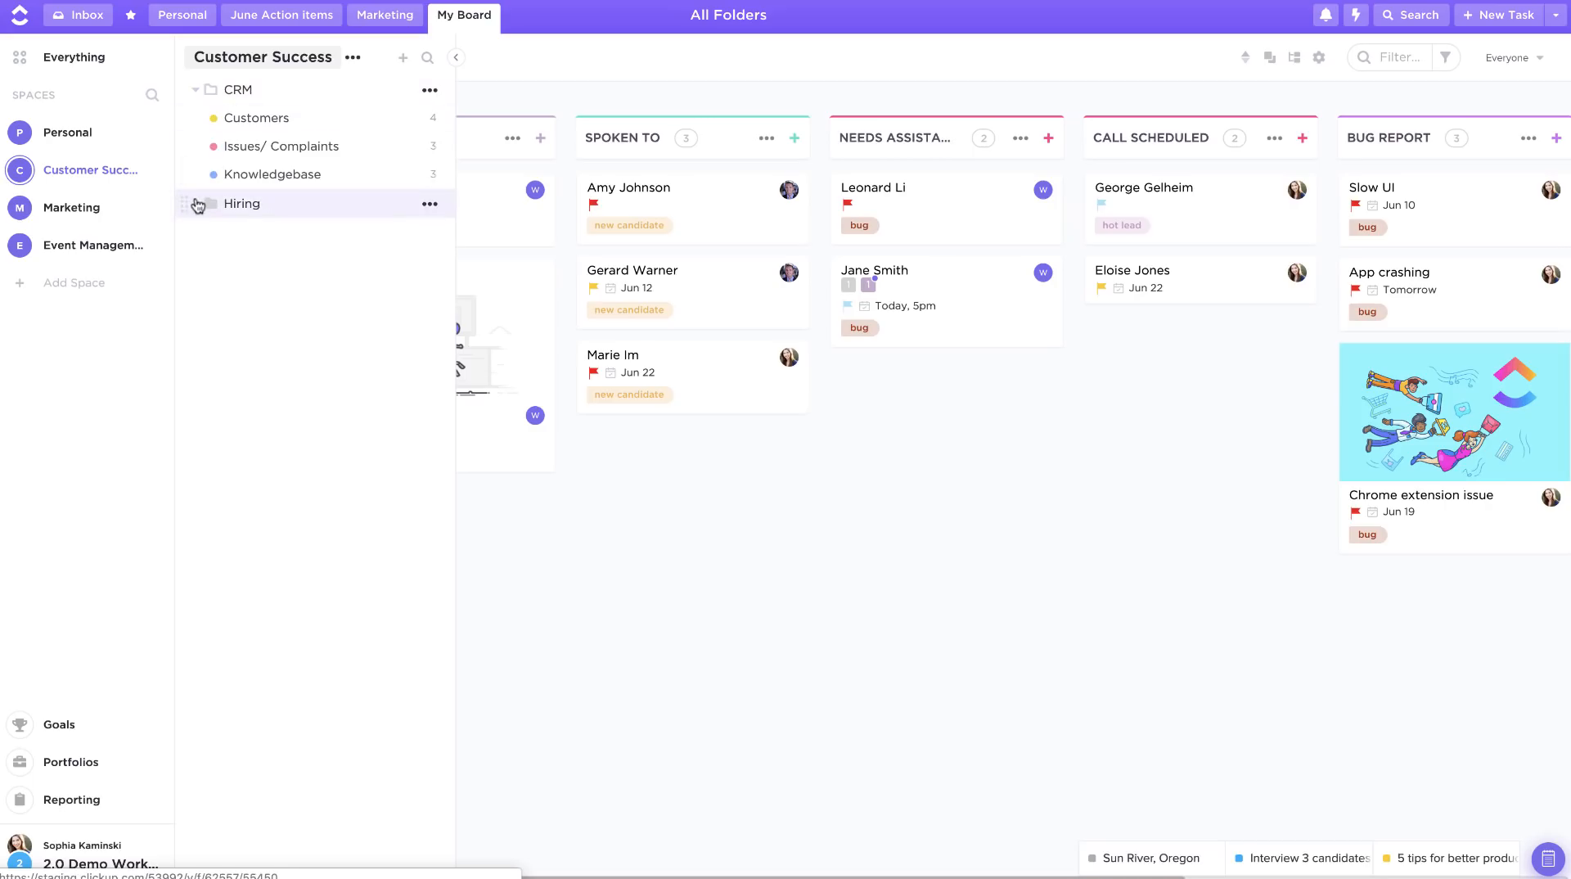
left_click(196, 205)
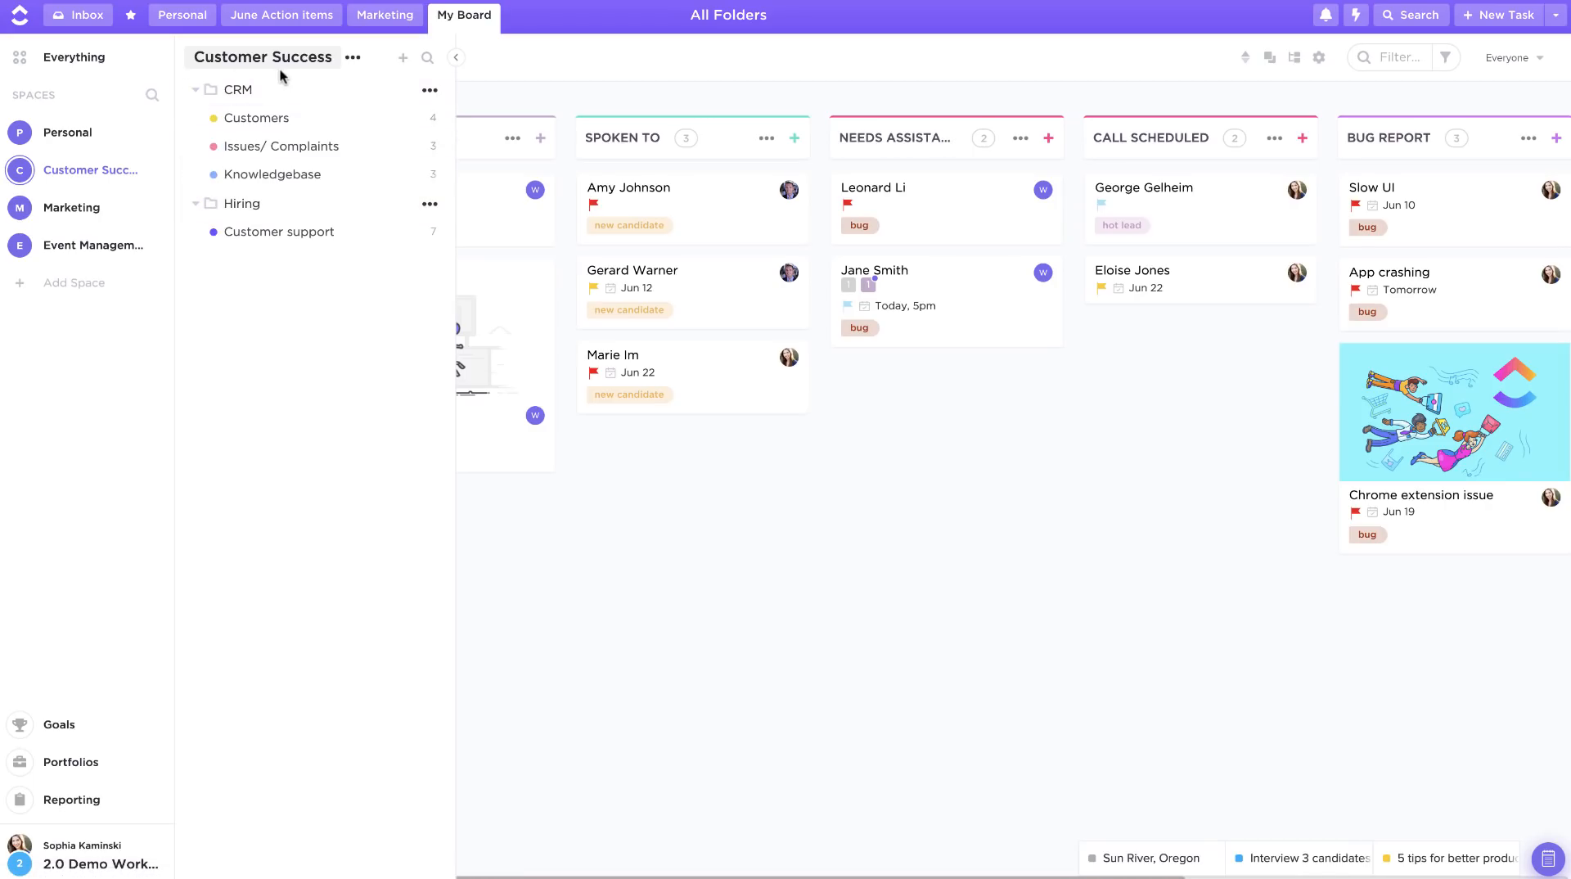
left_click(278, 121)
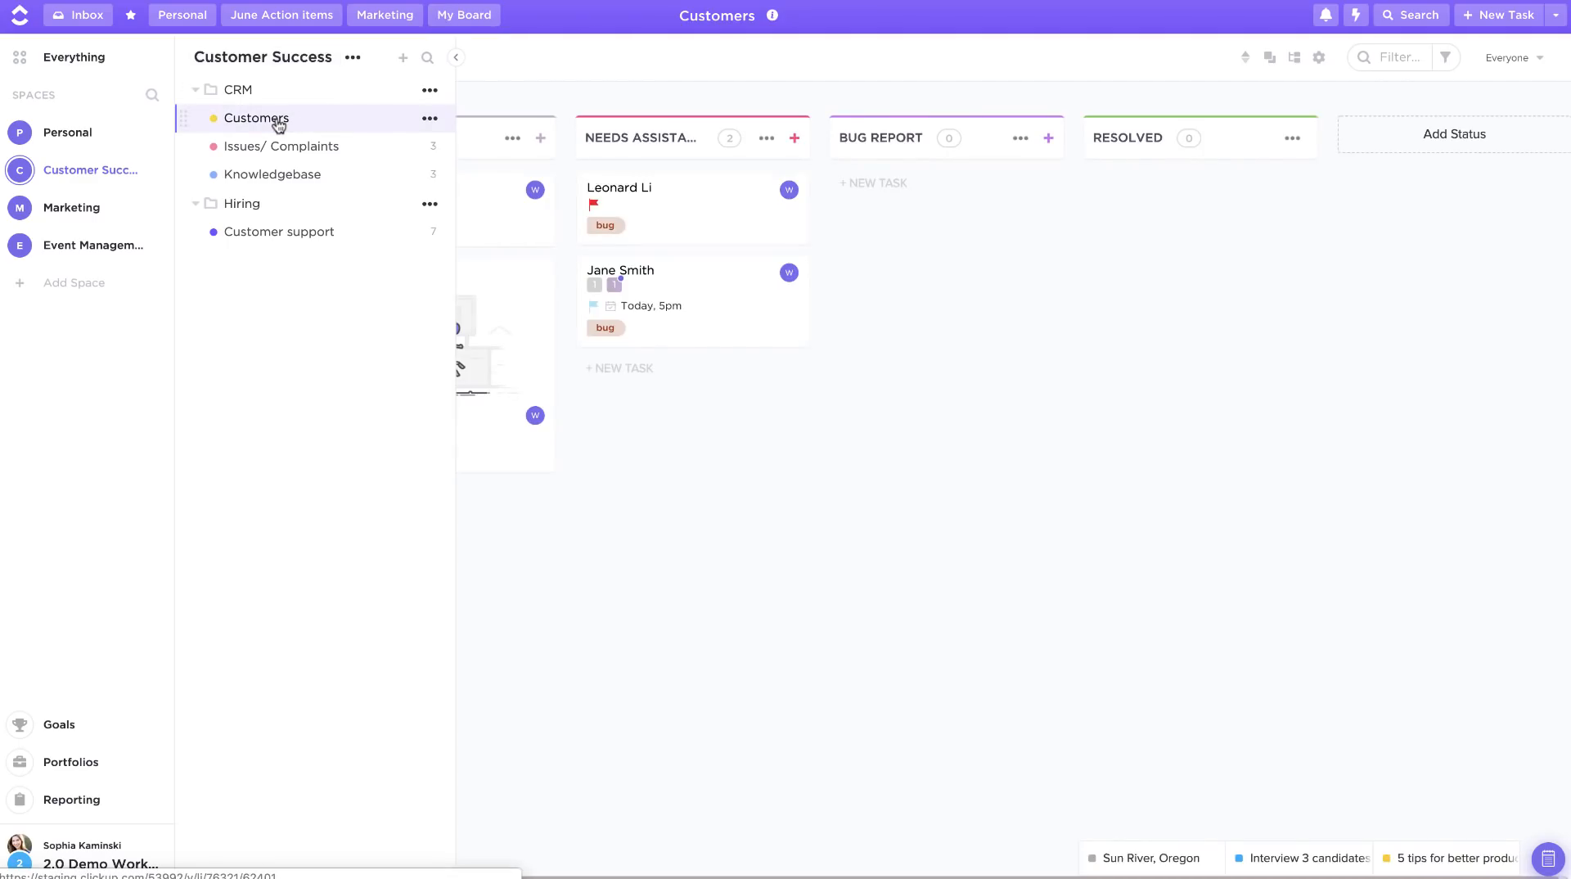
left_click(237, 90)
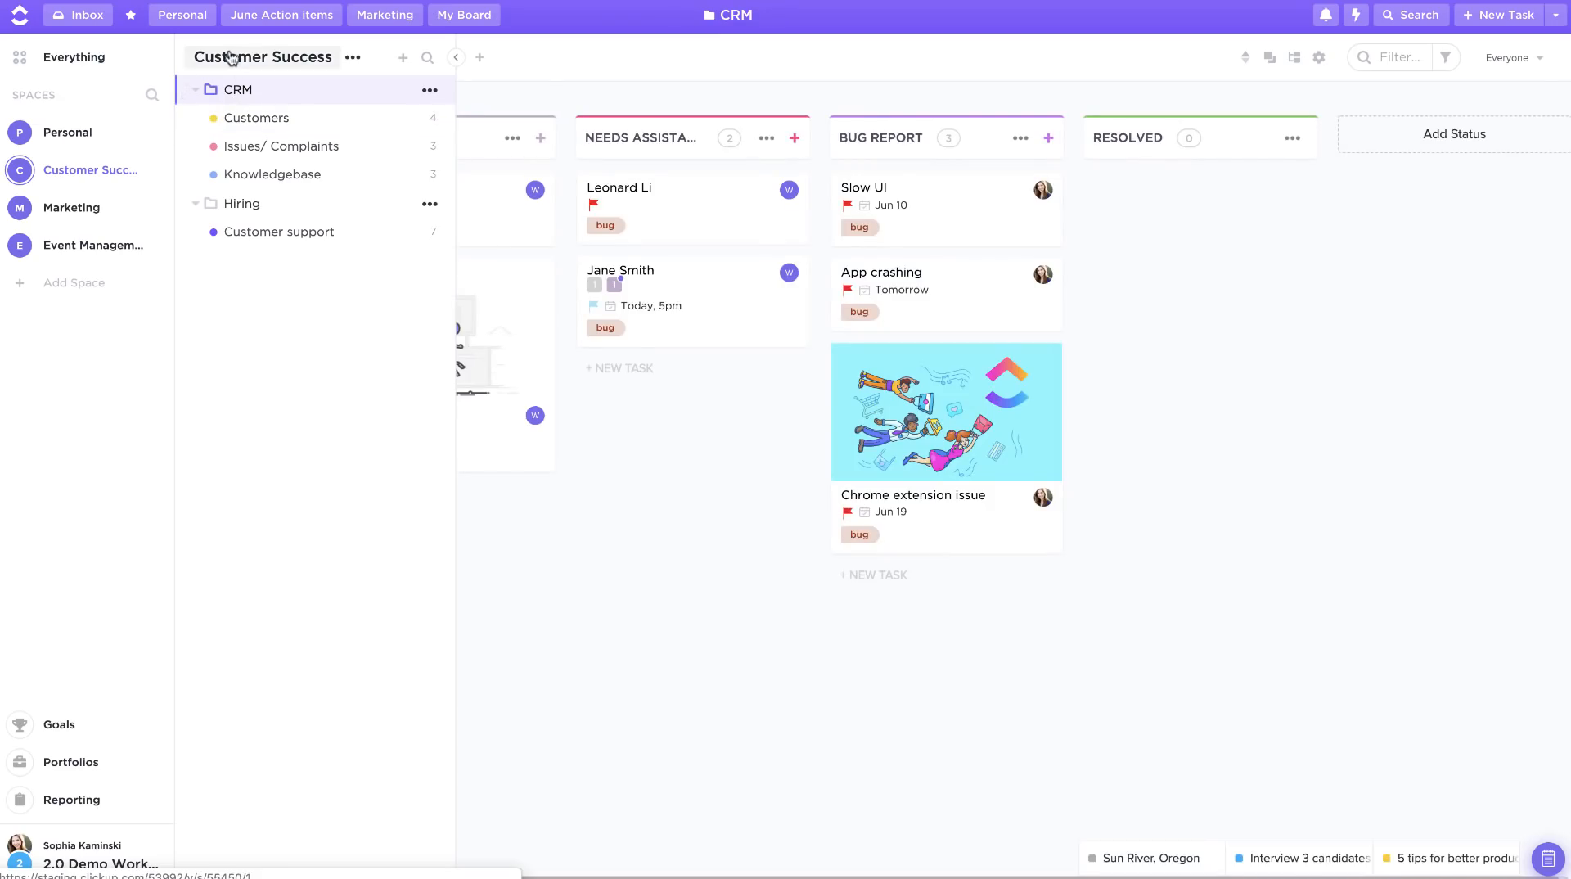
left_click(230, 58)
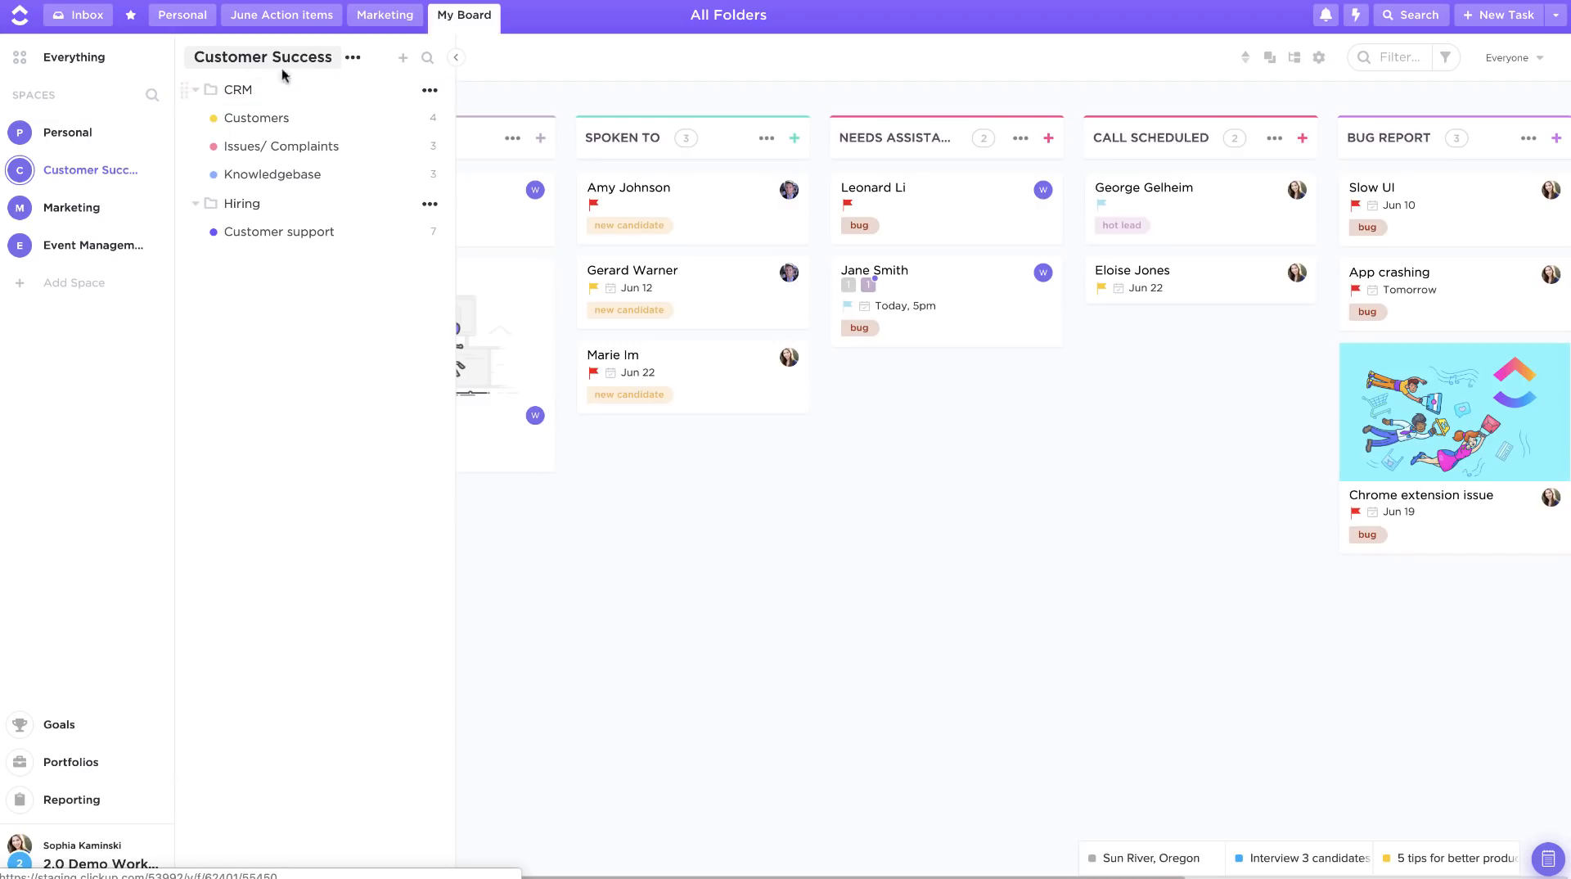
Step: Open the Everything view and scroll through its status columns
left_click(72, 69)
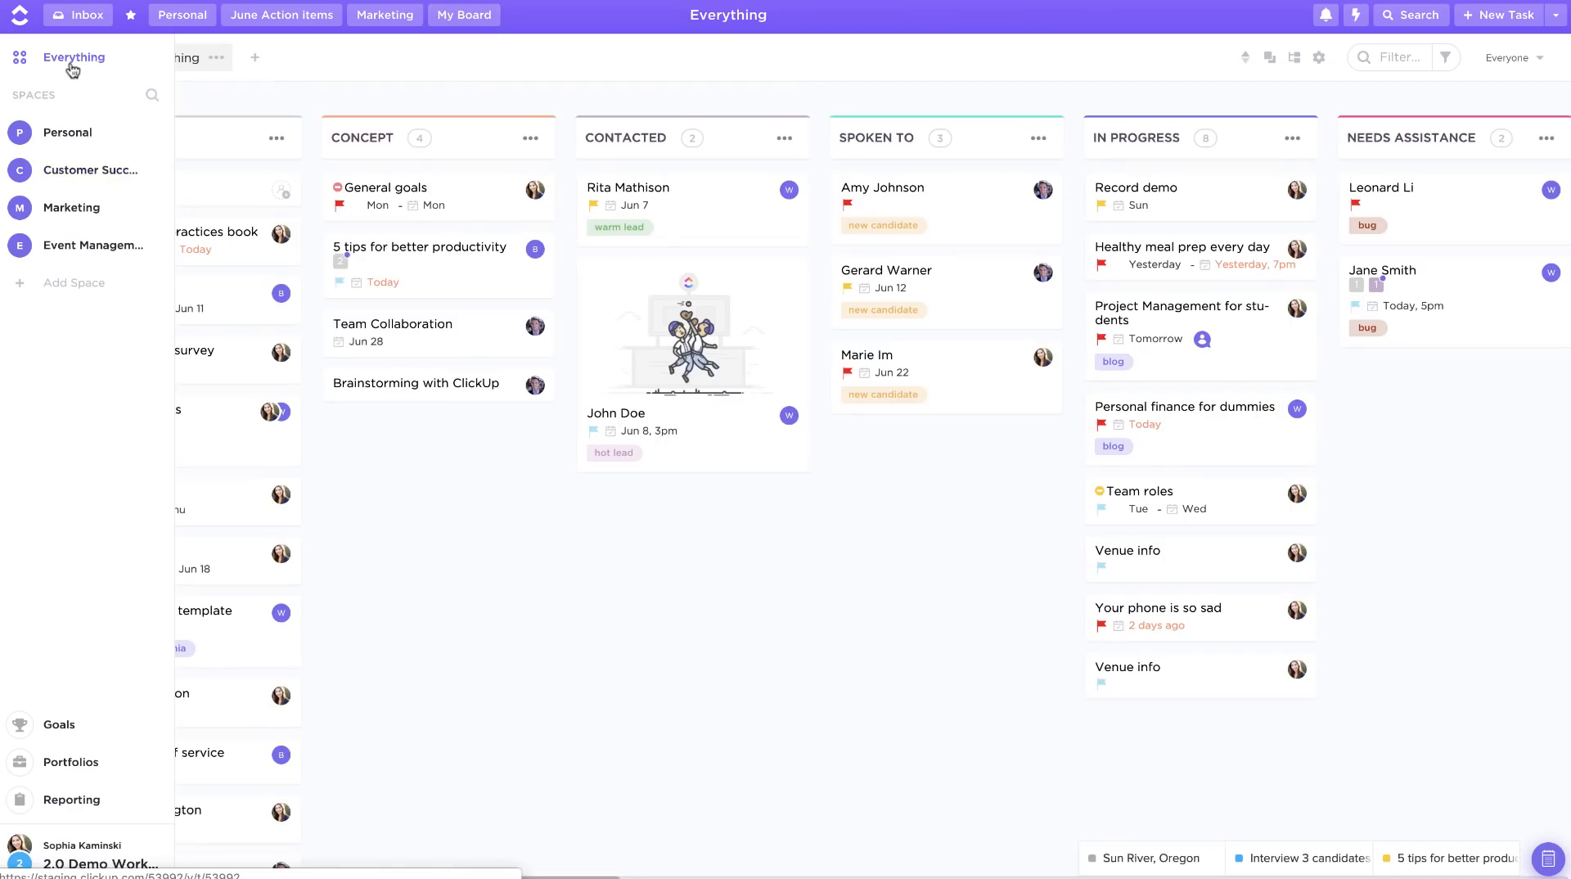
double_click(267, 87)
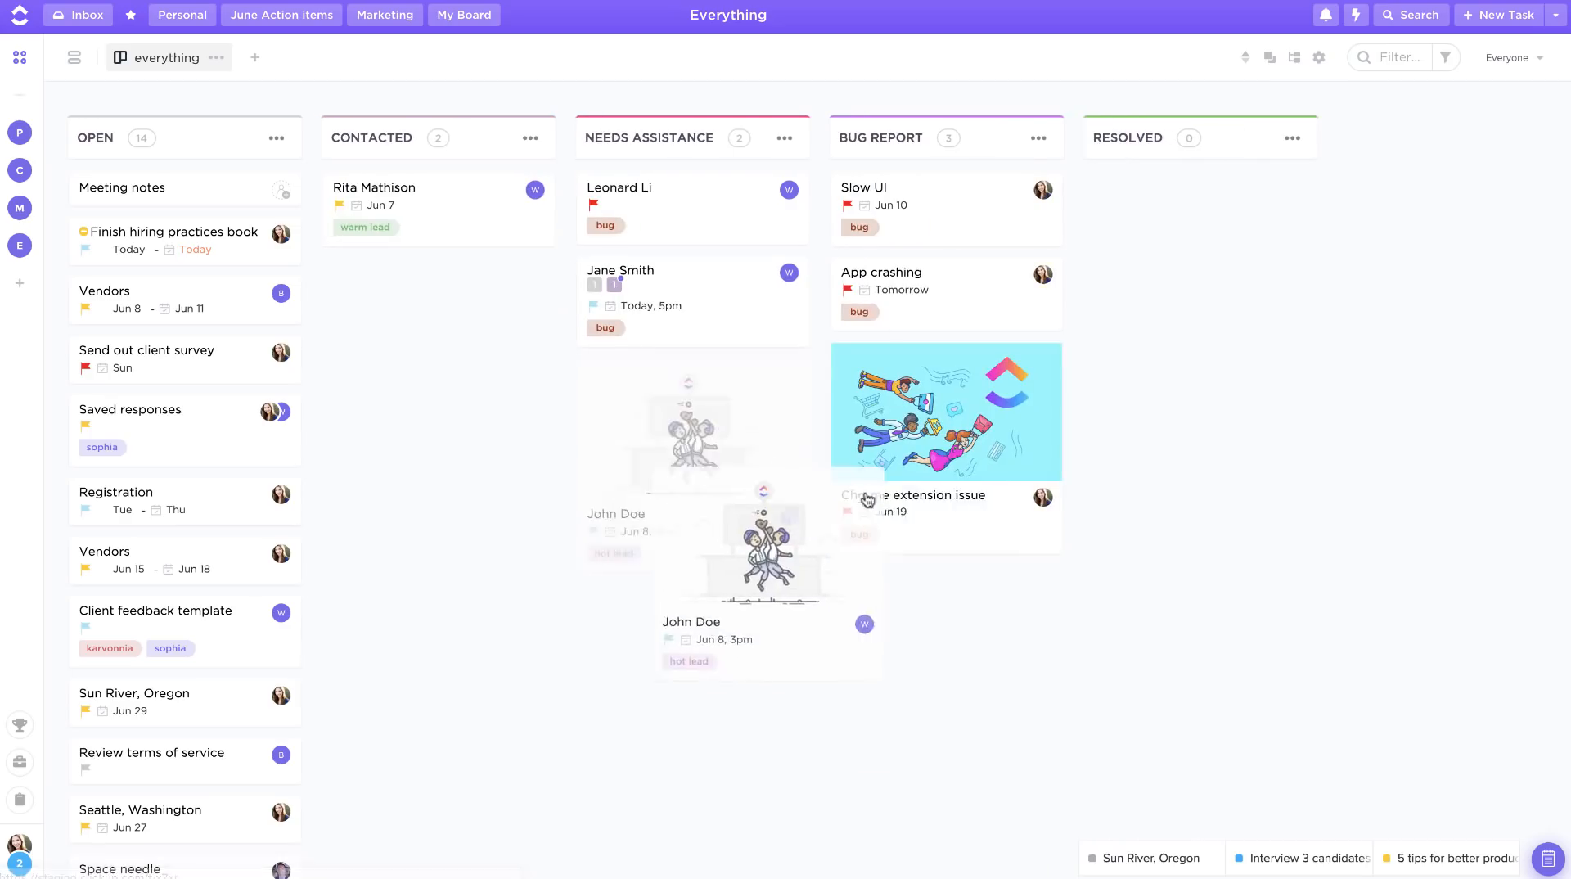
left_click_drag(867, 499, 700, 406)
scroll(700, 407, "right", 15)
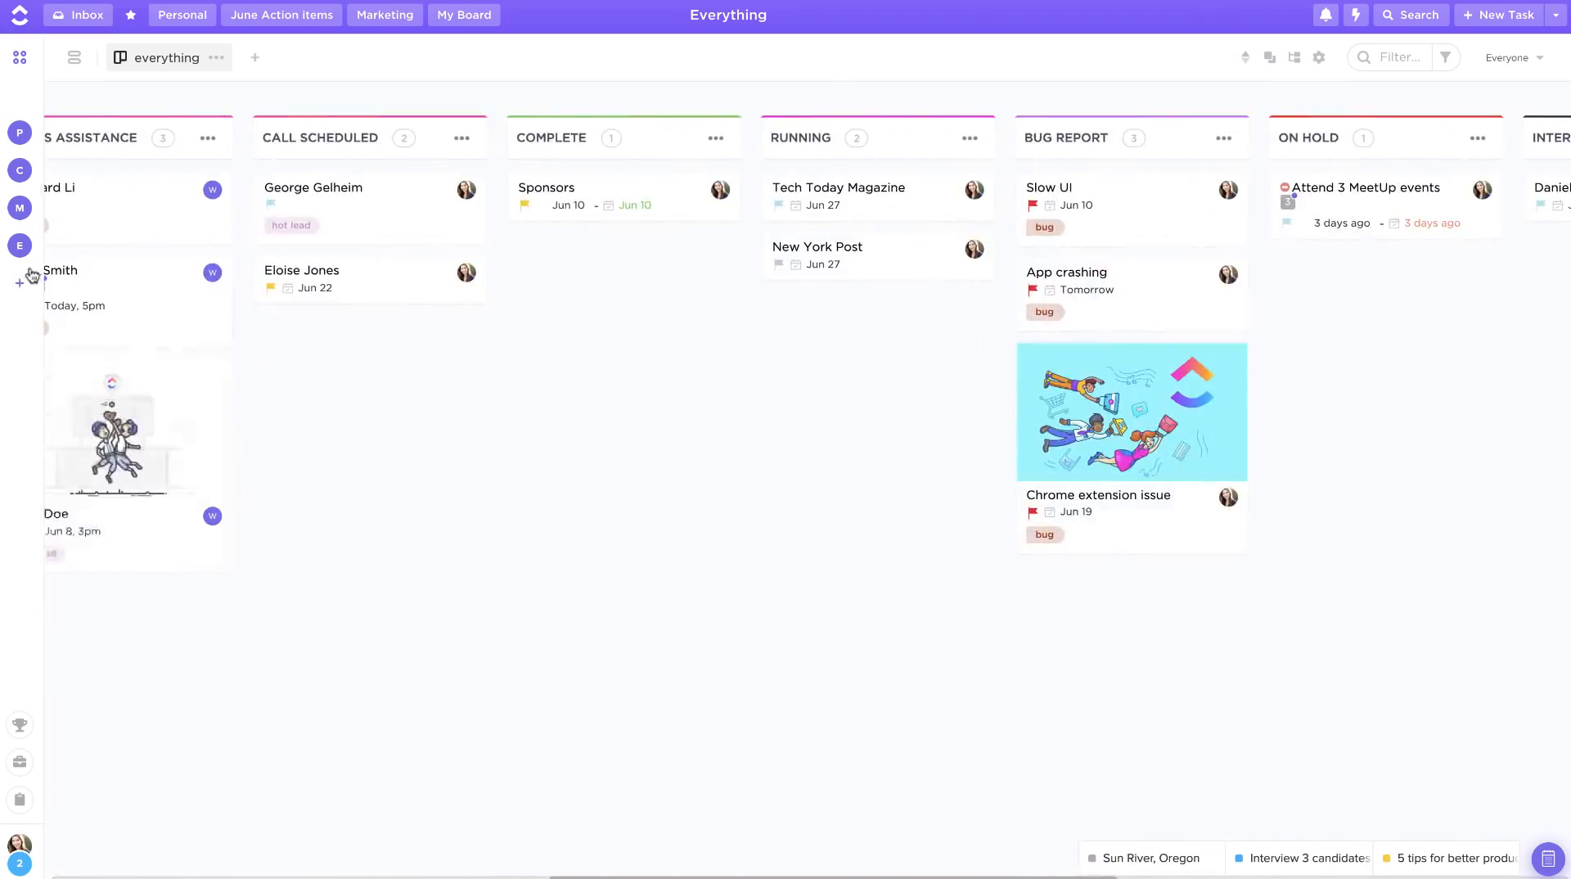
Step: Open the Customers list inside the CRM folder of Customer Success
mouse_move(31, 272)
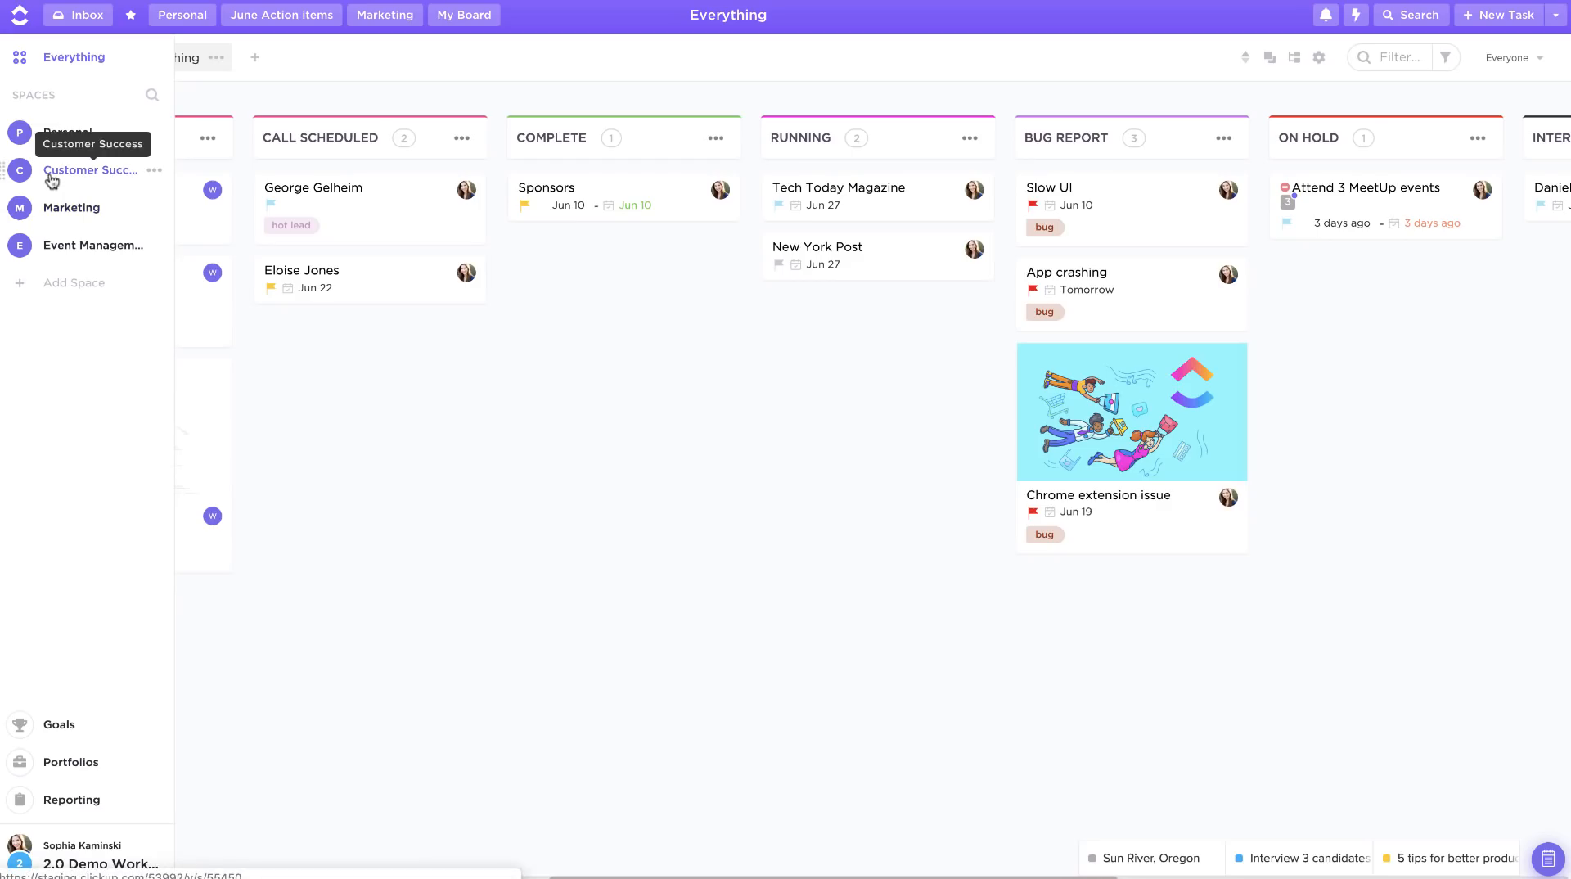
left_click(52, 179)
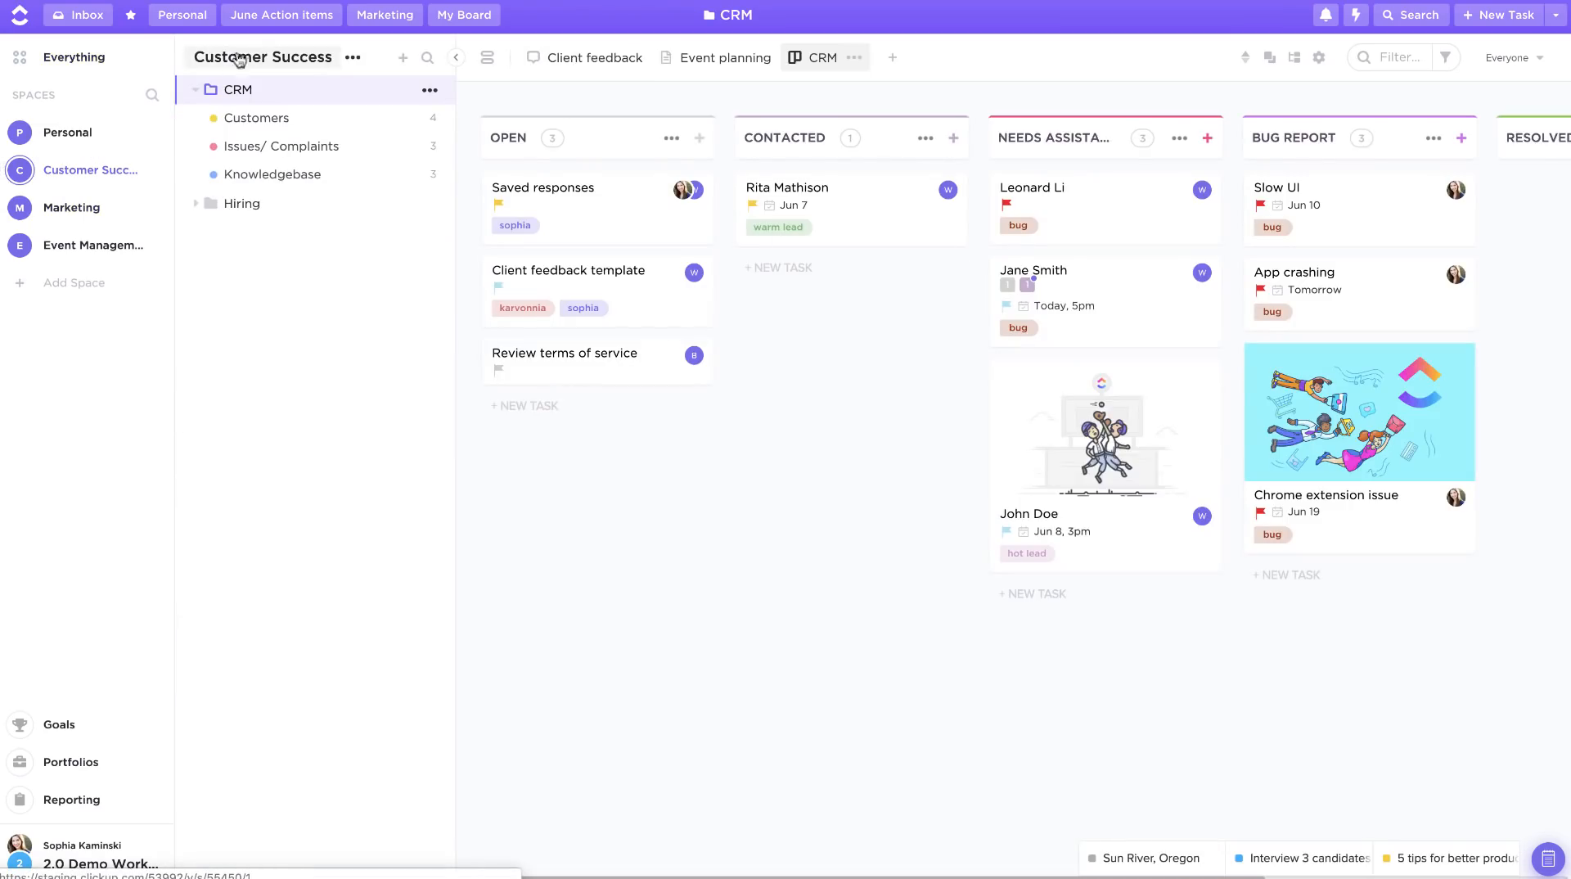
left_click(254, 129)
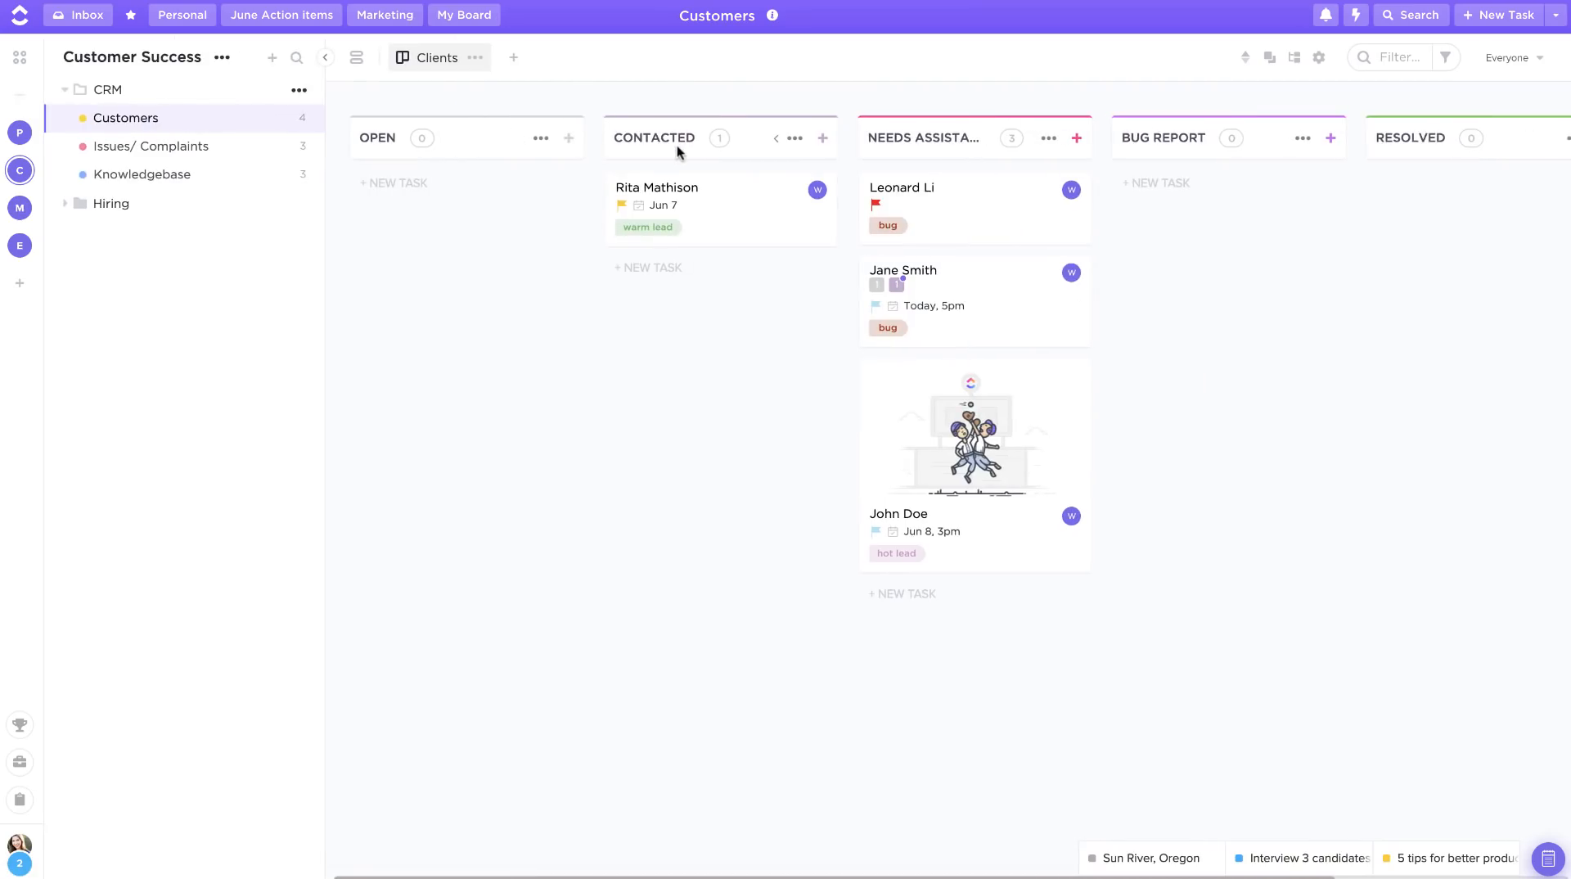
Step: Try to add a new status named NEW! to the Customers board
scroll(676, 145, "right", 3)
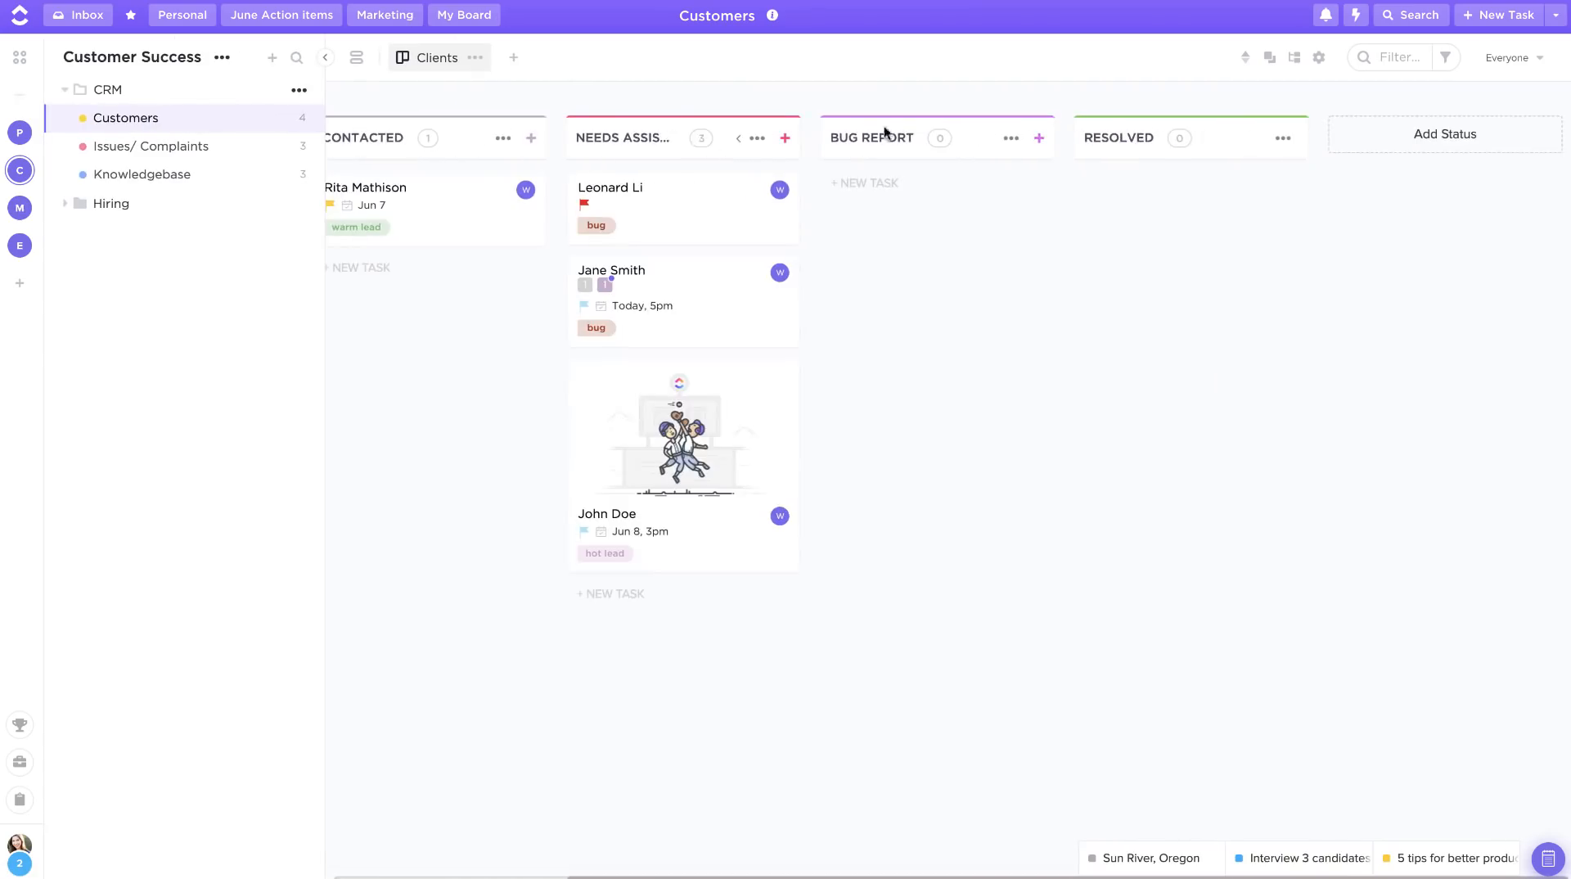
left_click(1424, 138)
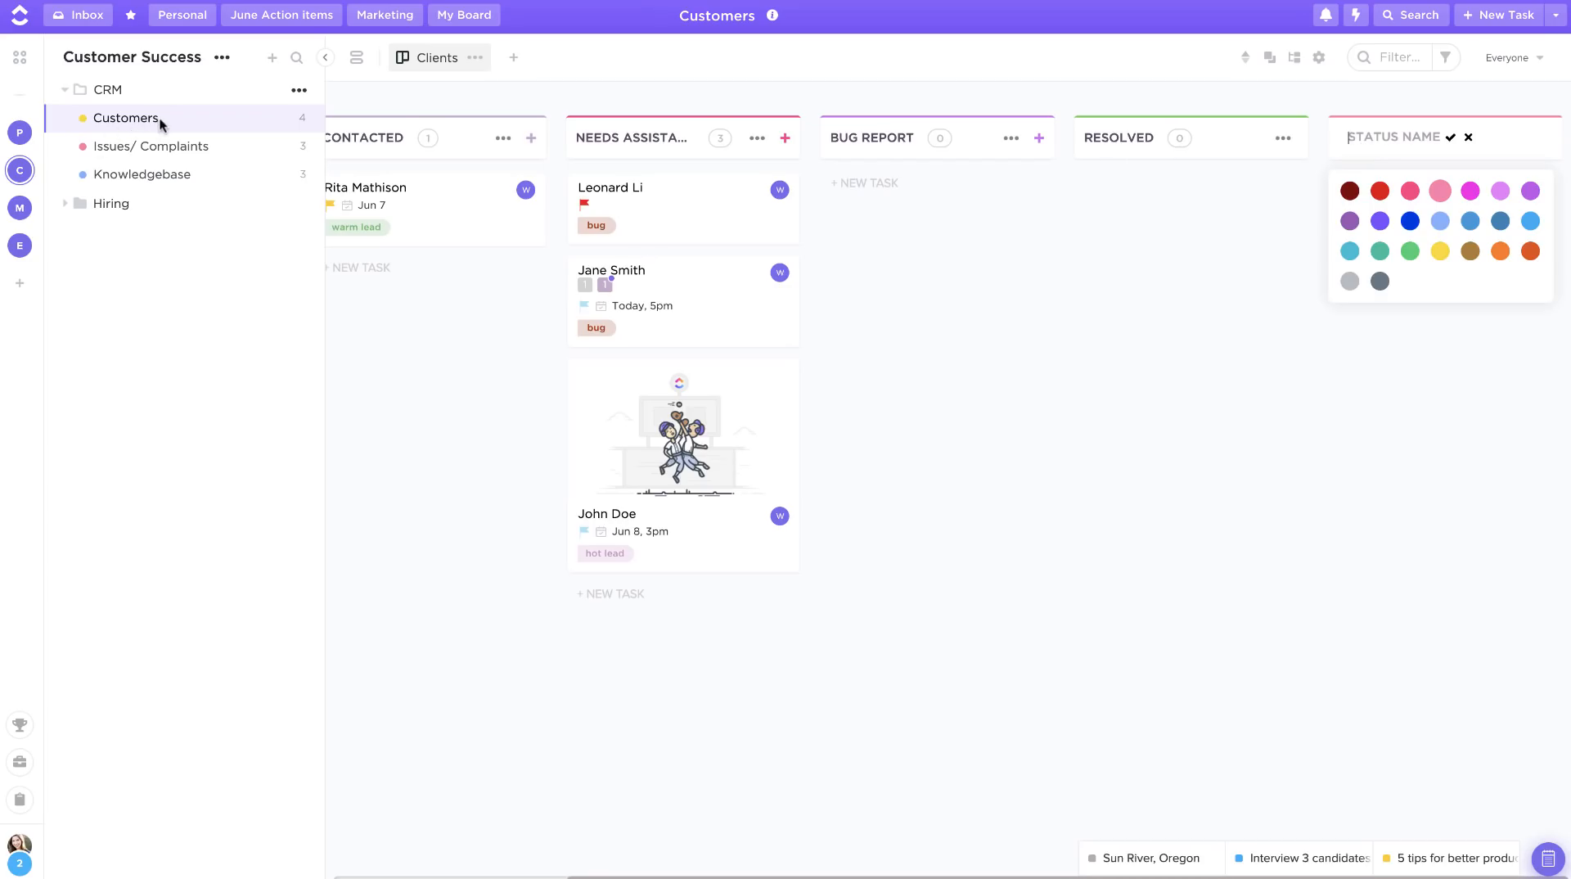
left_click(1371, 140)
type("NEW!")
key("Return")
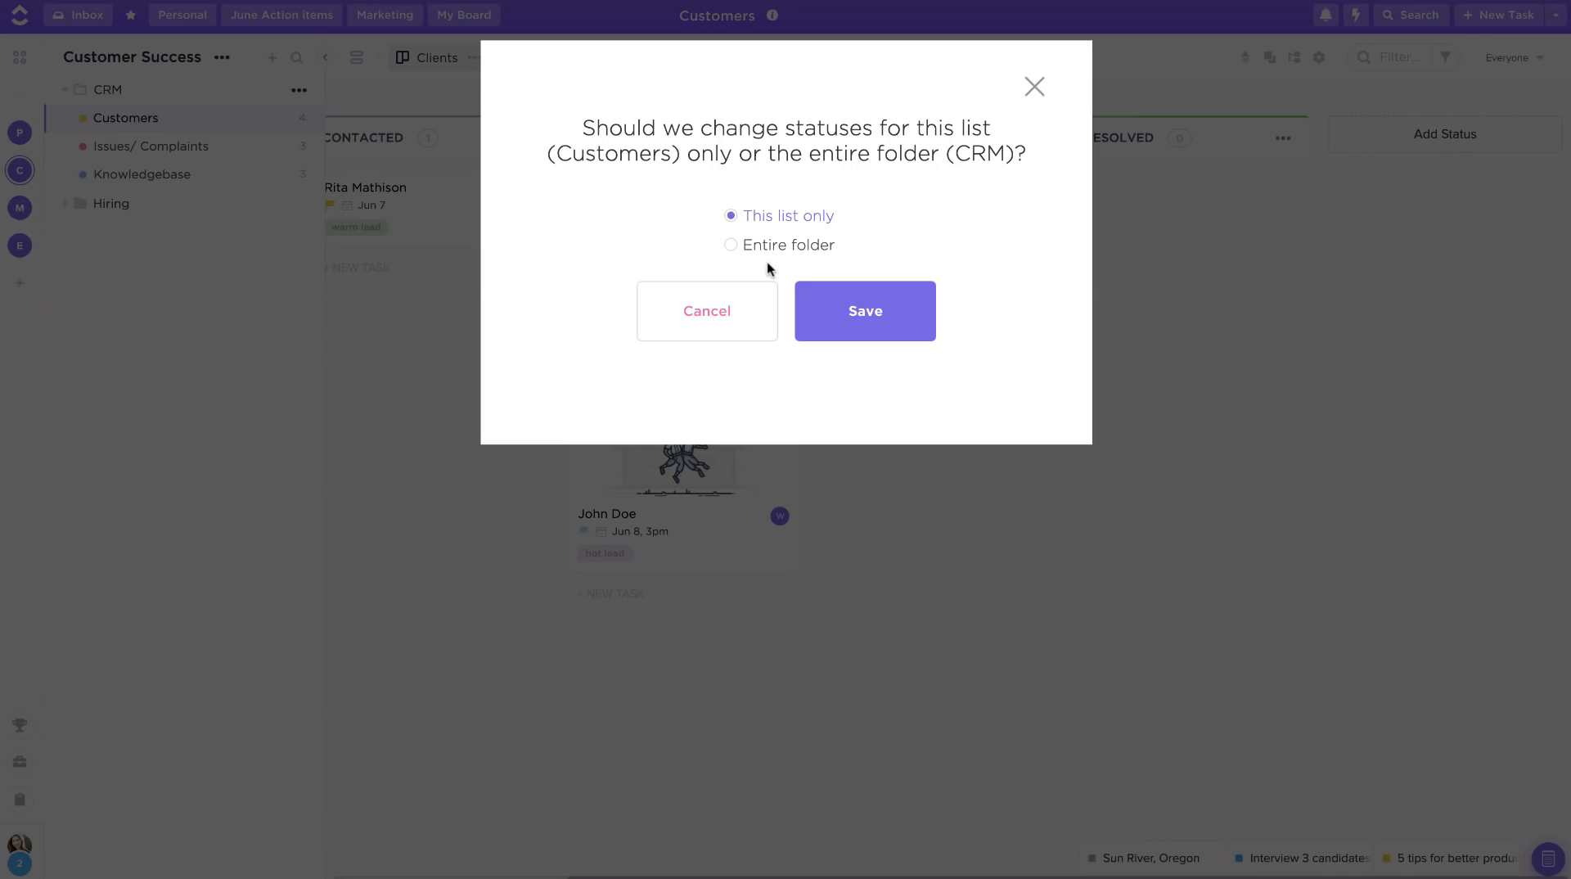
left_click(1034, 88)
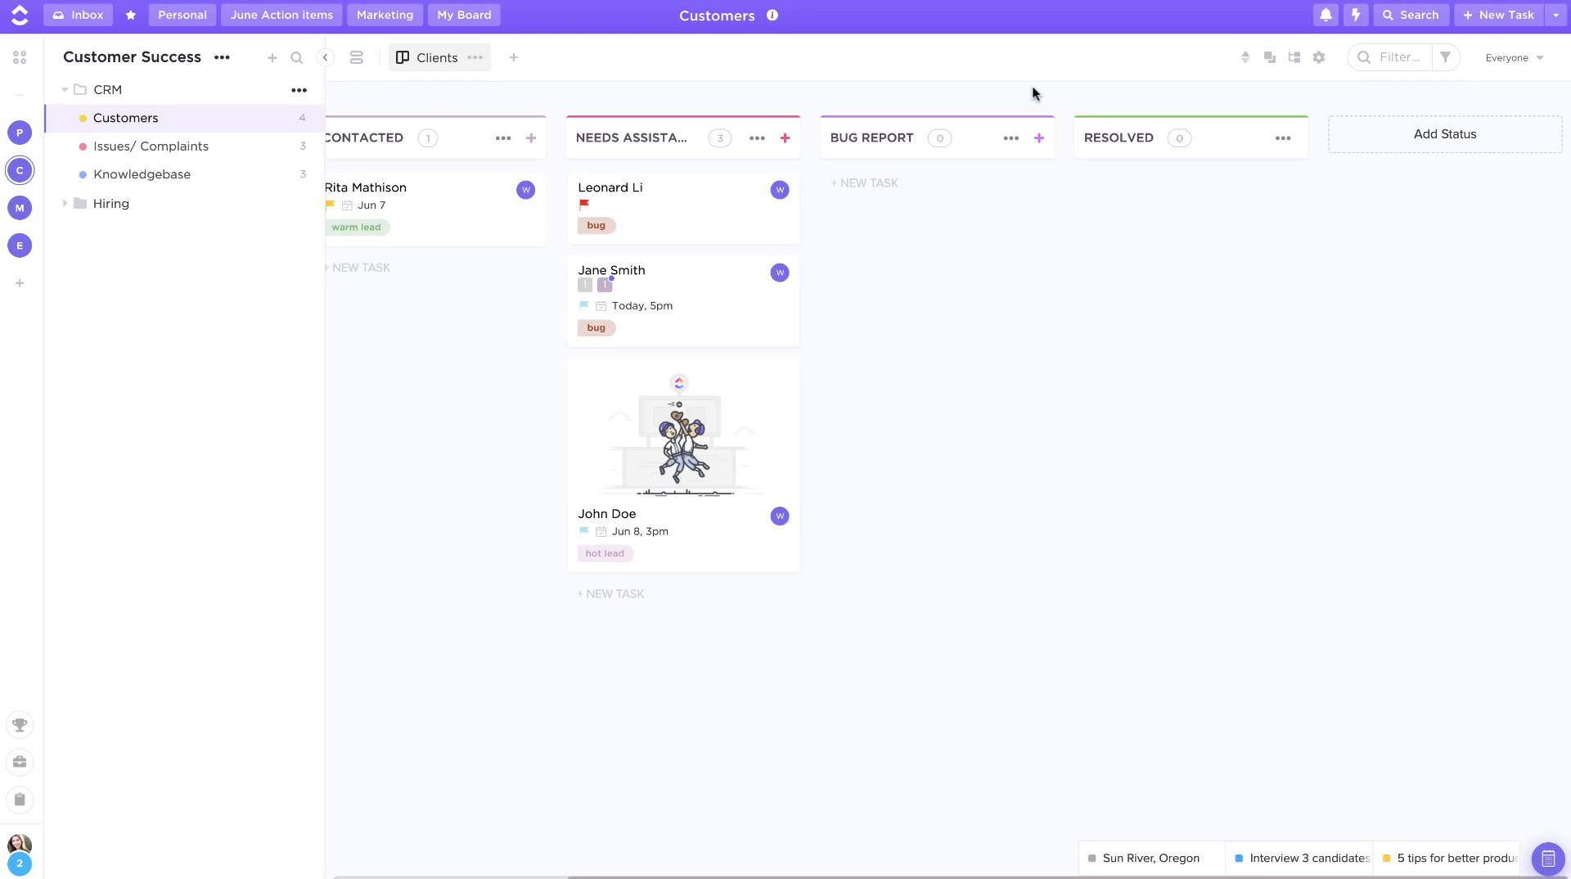
Step: Select all tasks in the Needs Assistance column, then dismiss the selection
scroll(997, 229, "left", 5)
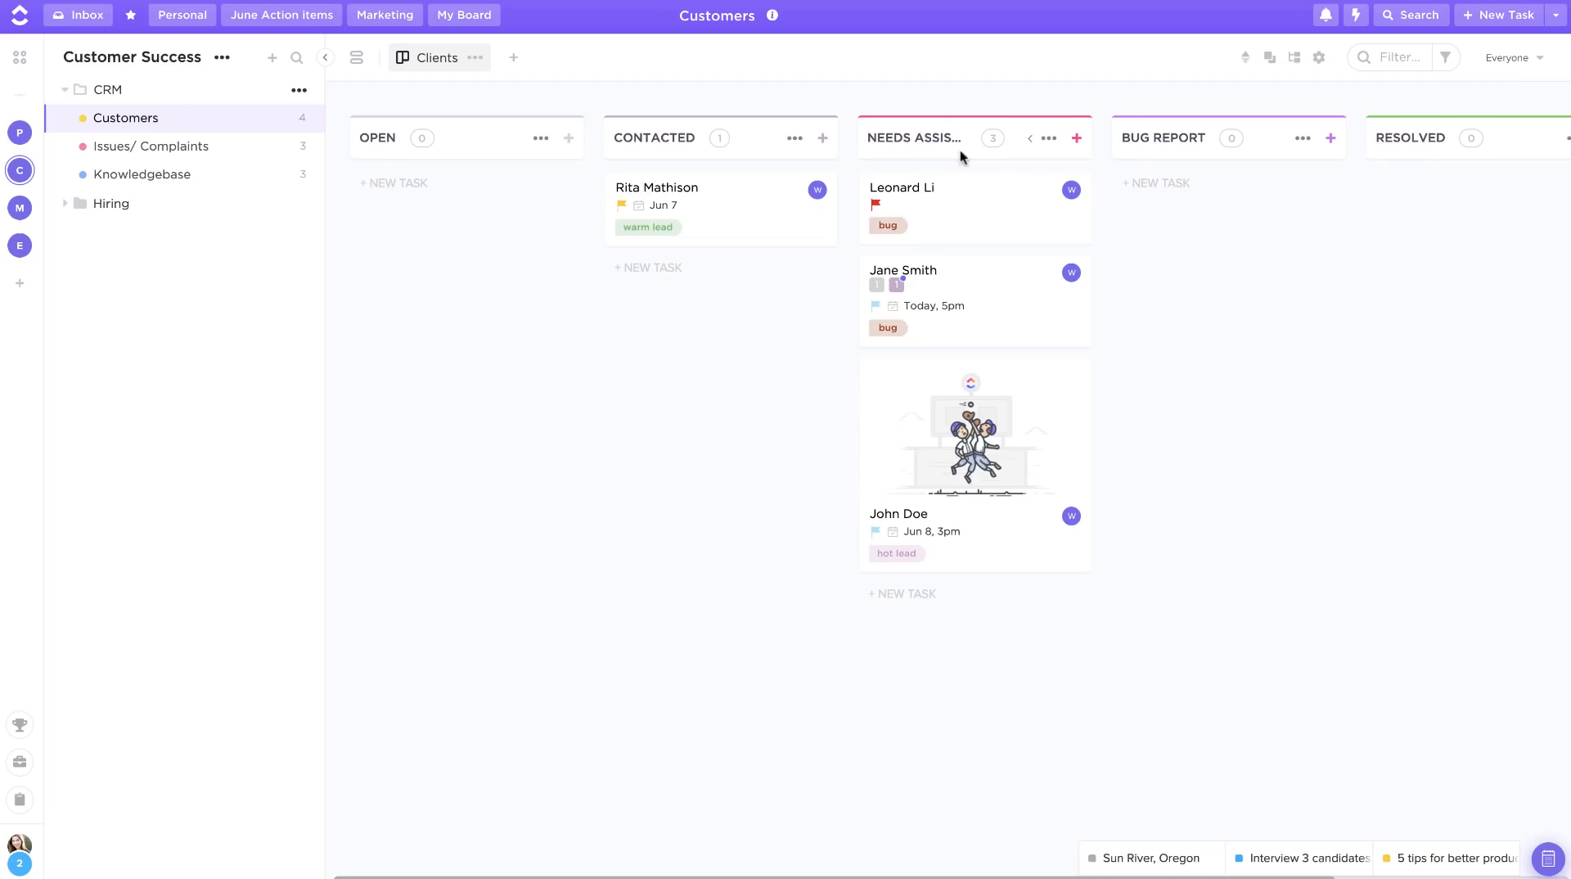
left_click(1049, 139)
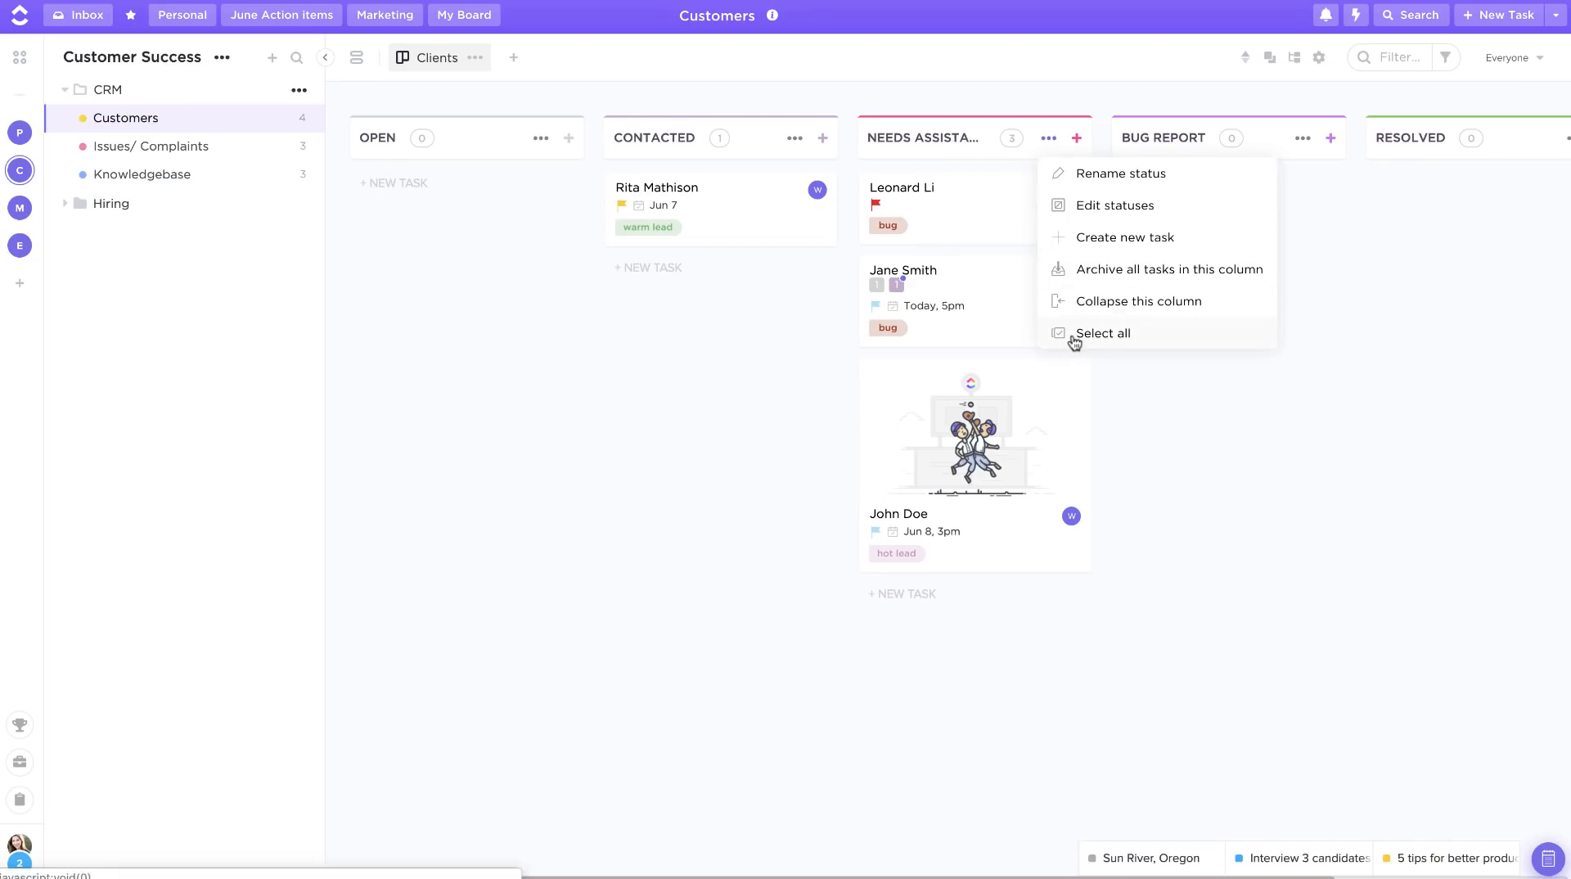
left_click(1074, 337)
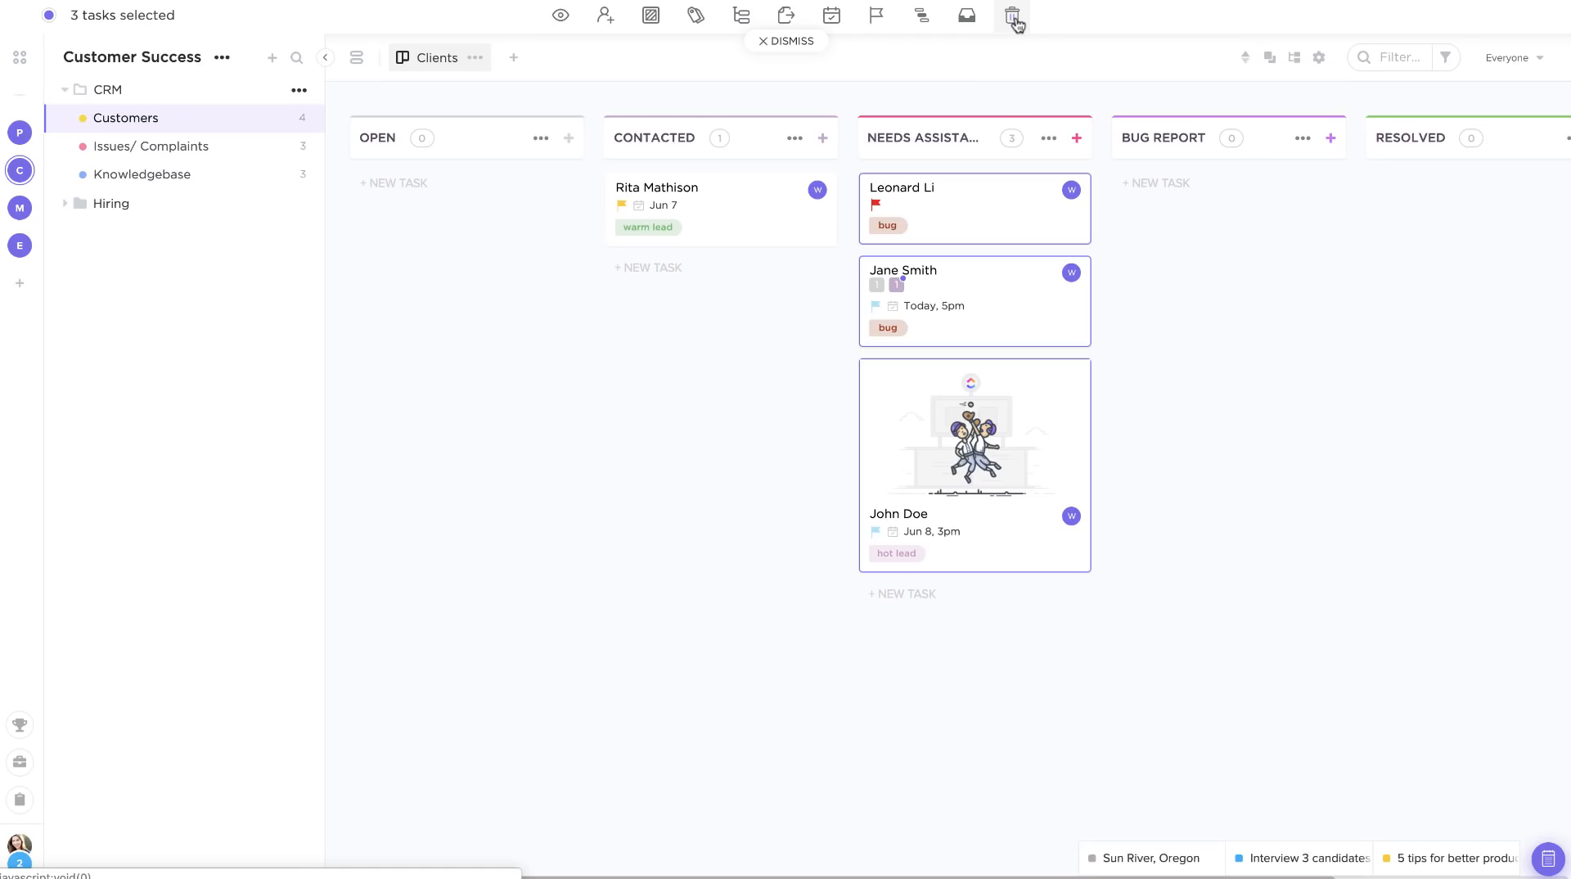
left_click(788, 45)
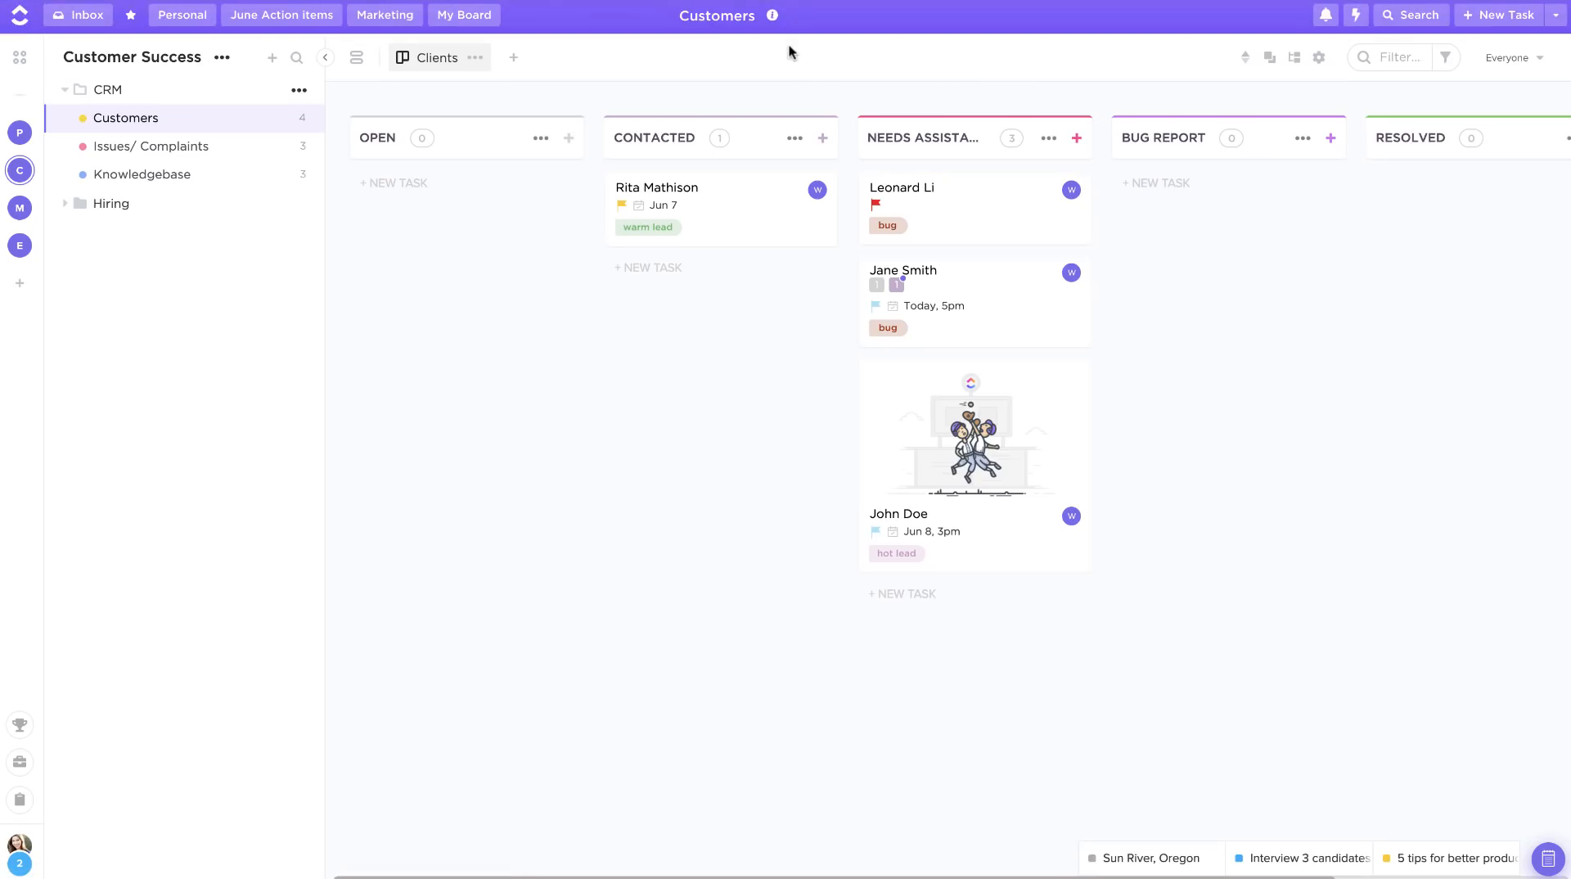
Step: Collapse the Needs Assistance column on the Customers board
left_click(1049, 139)
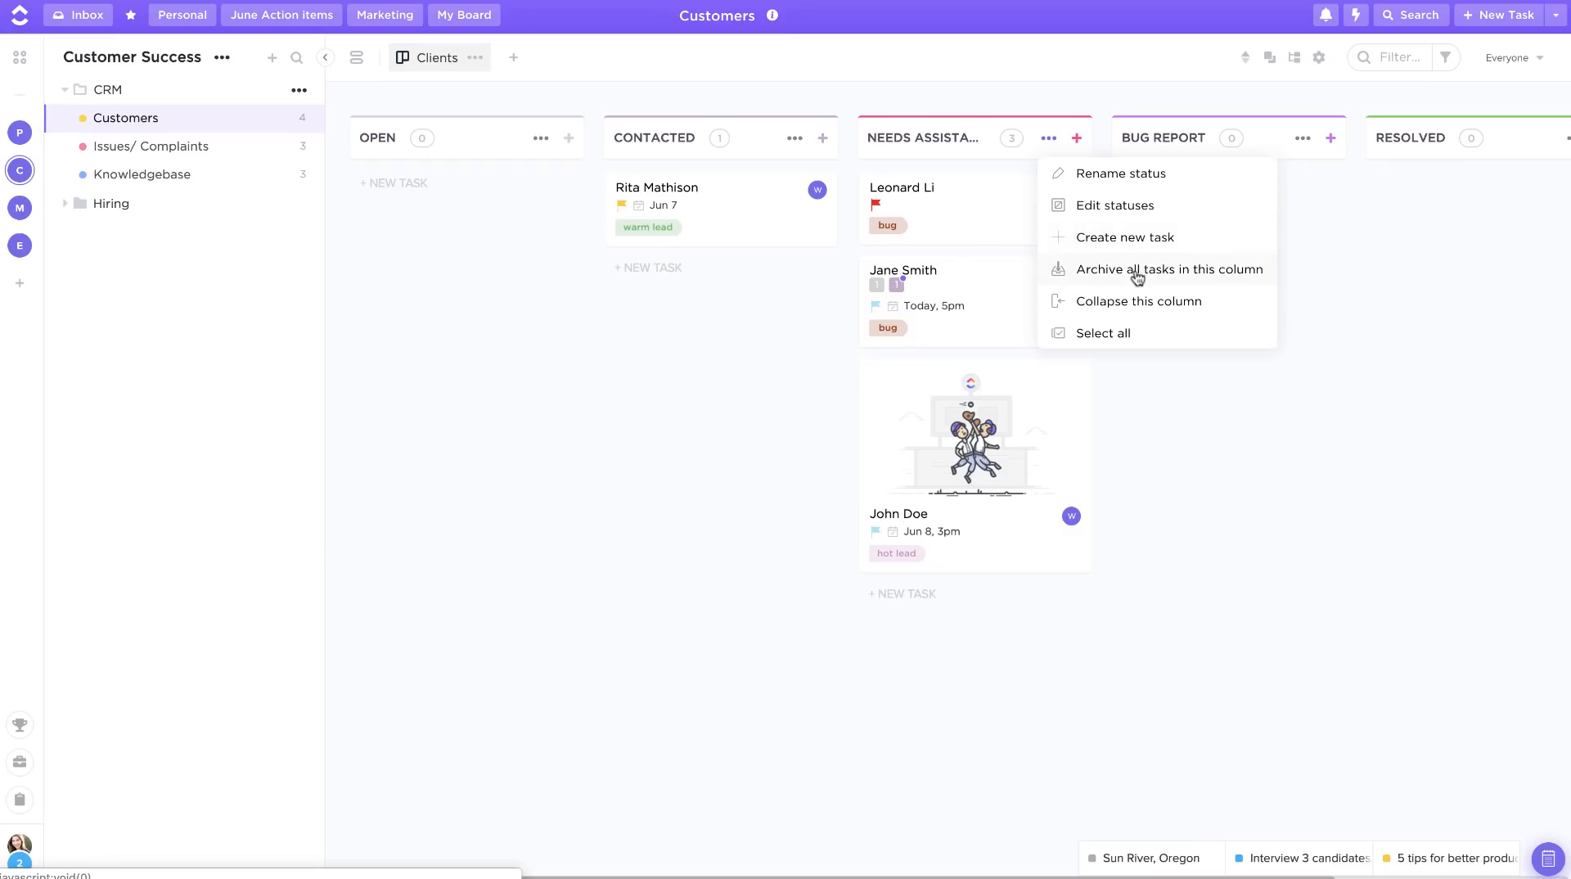
left_click(1110, 303)
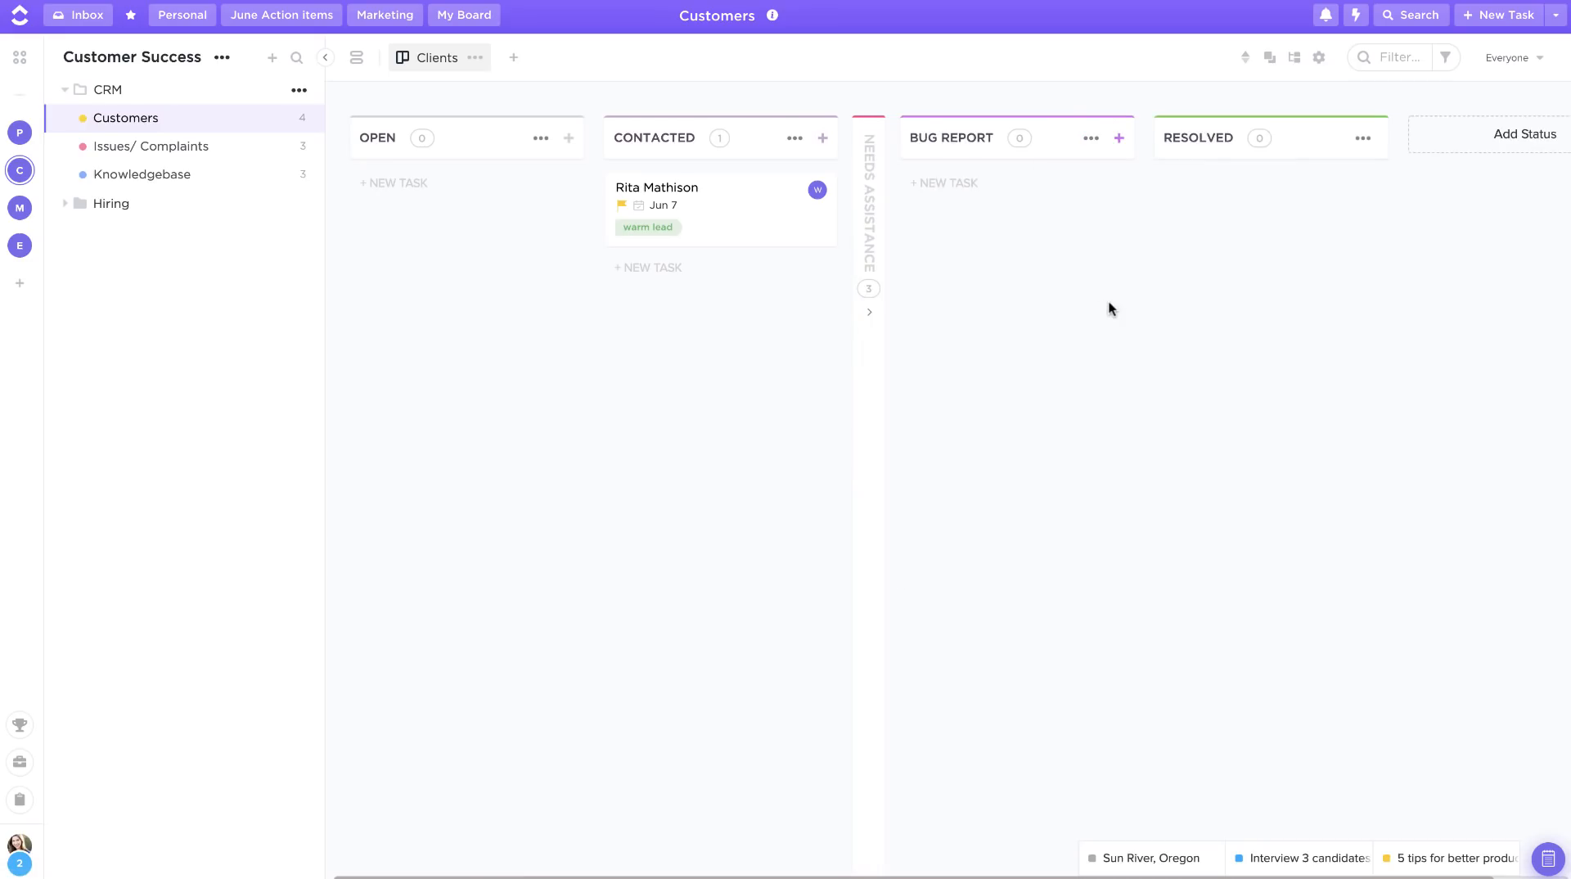
Step: Open the Customer Success space board and sort its tasks by assignees
left_click(175, 59)
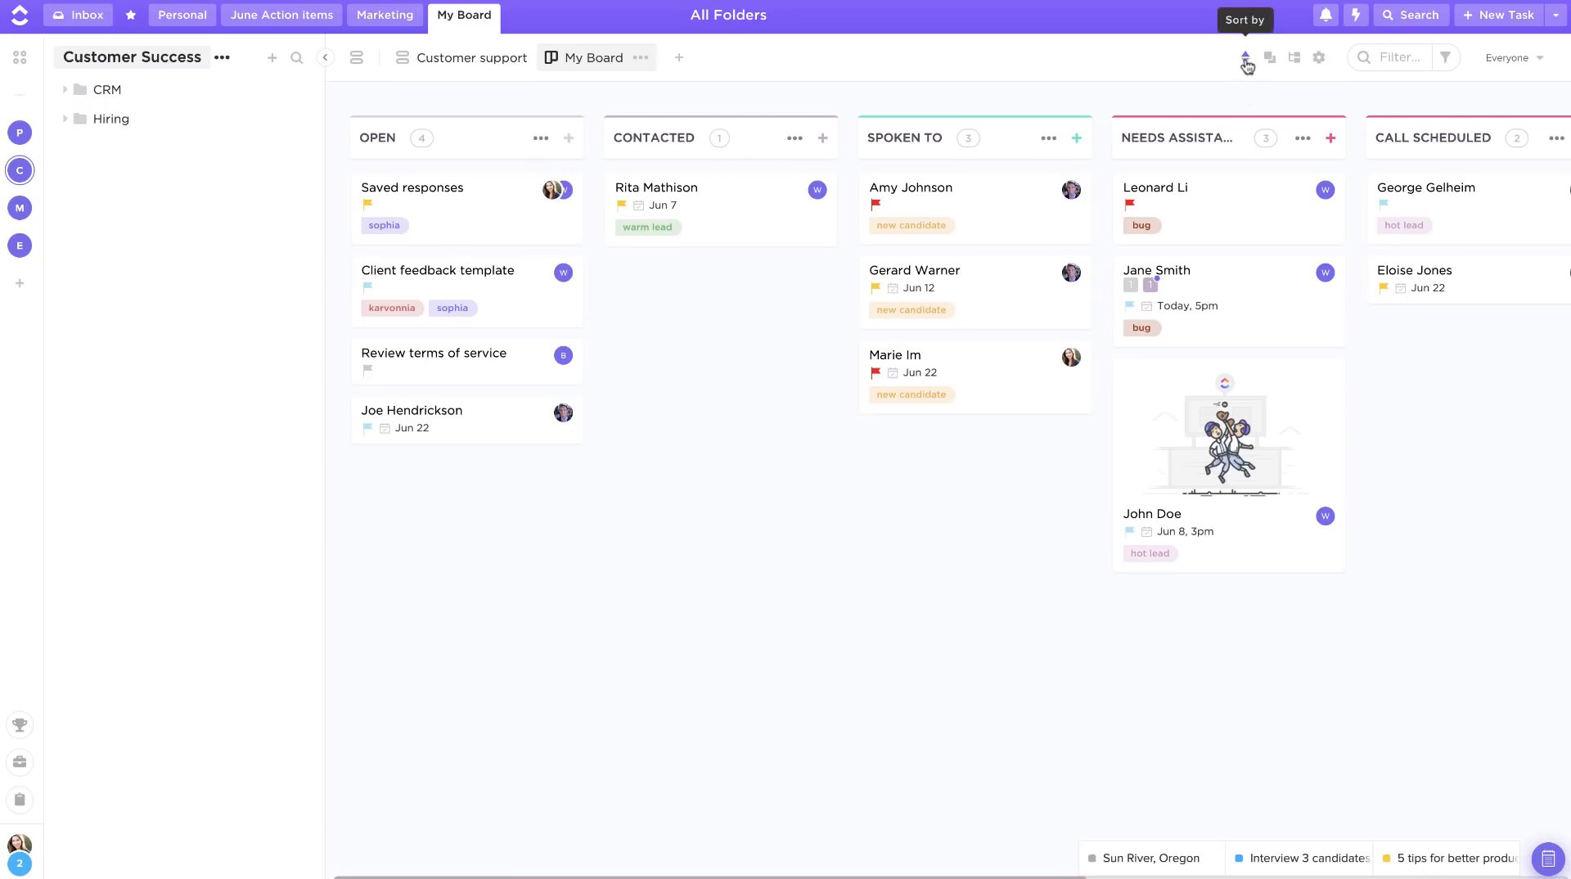
left_click(1247, 59)
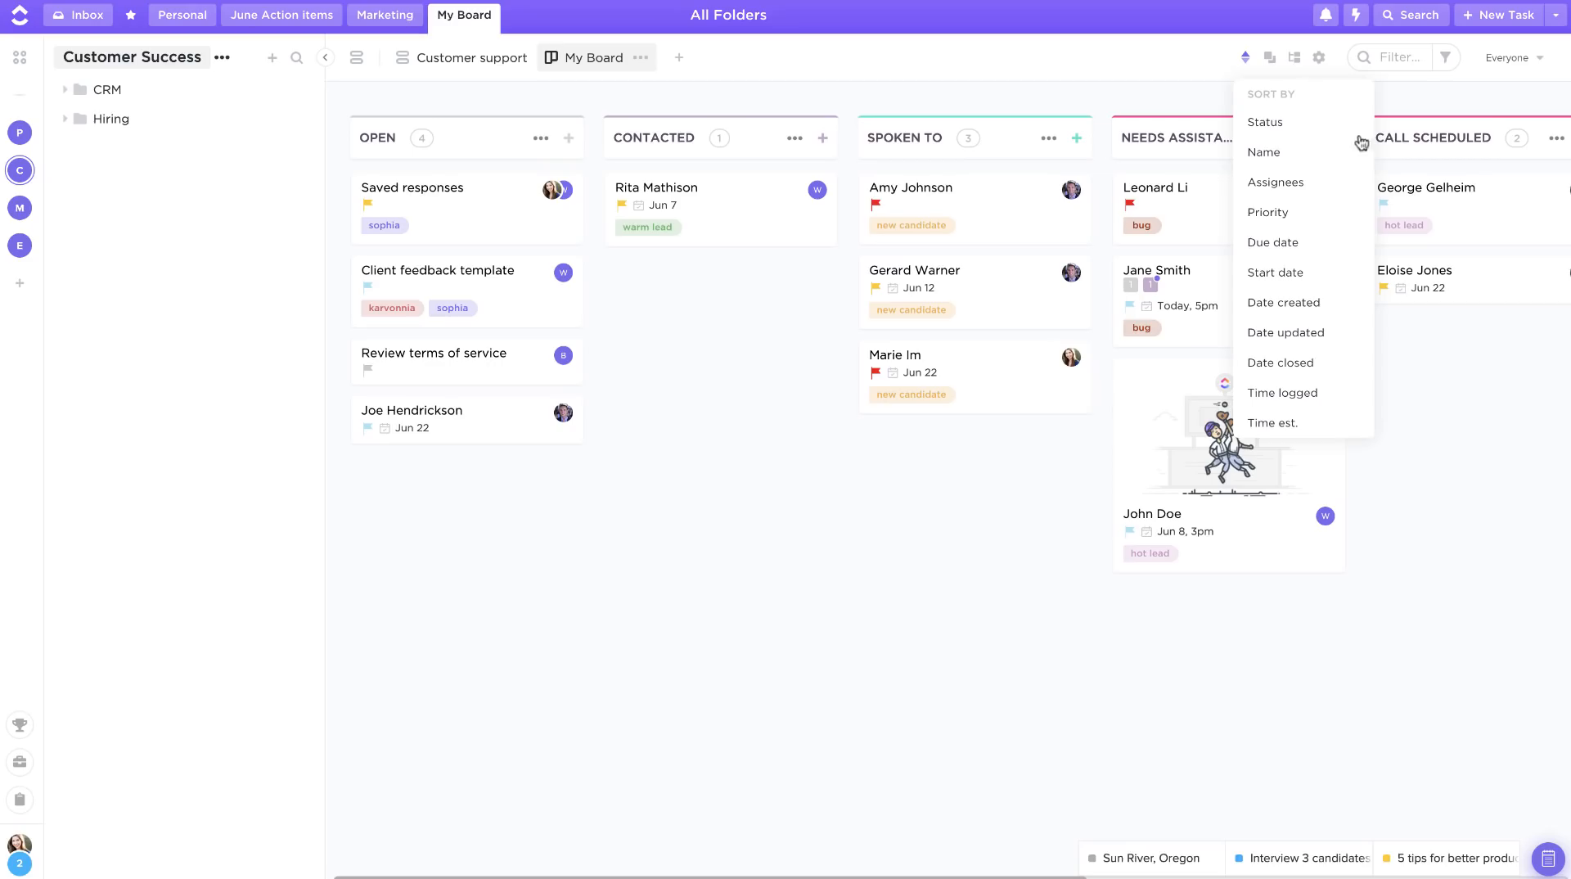
left_click(1303, 194)
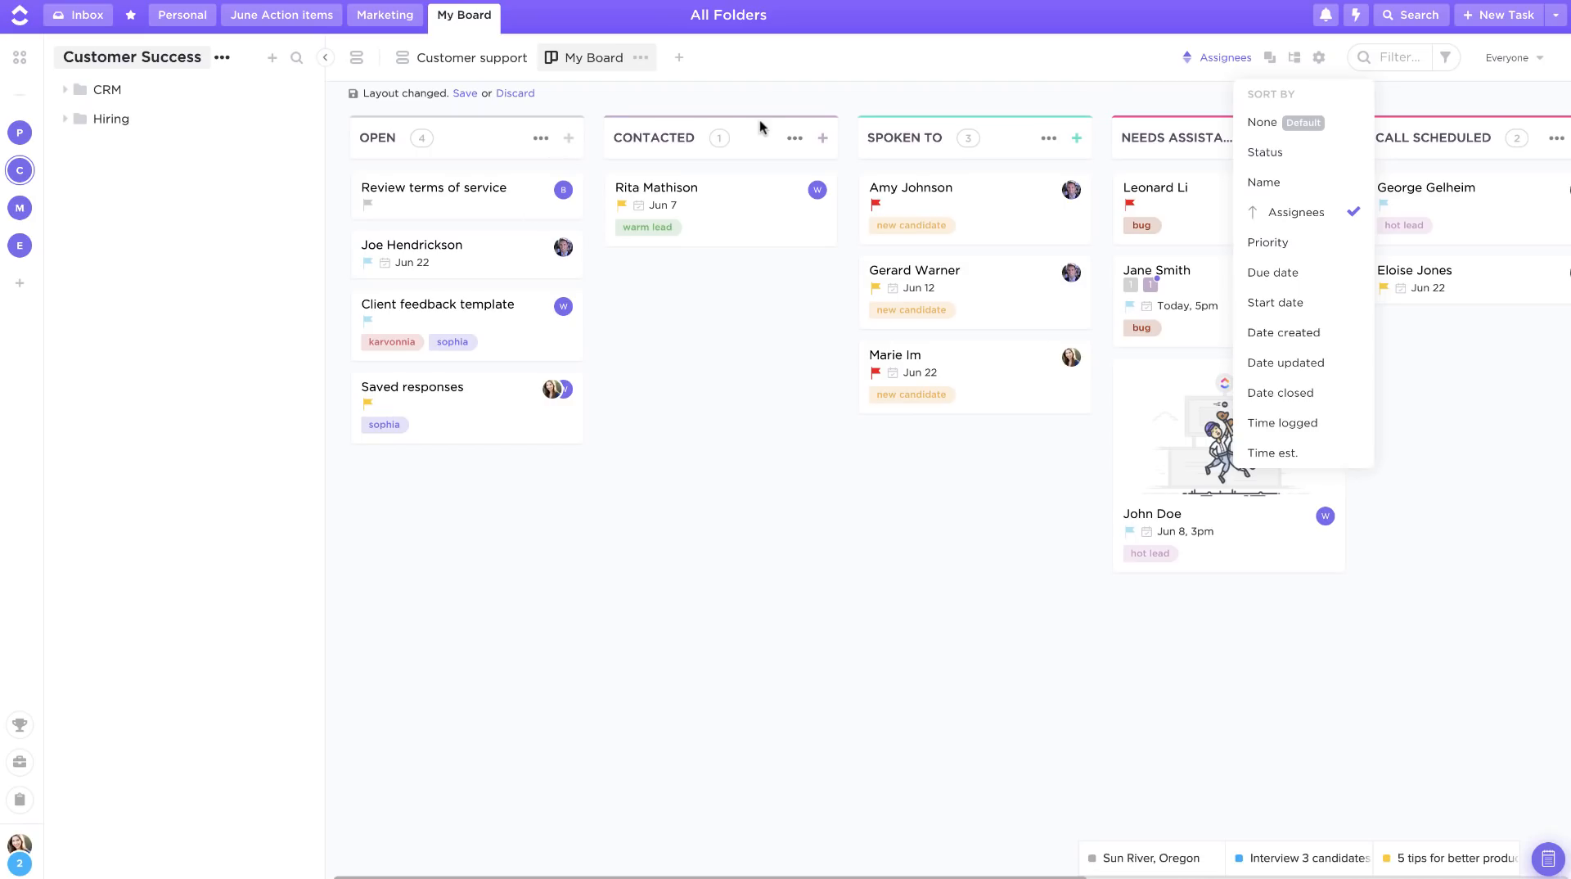
left_click(1123, 92)
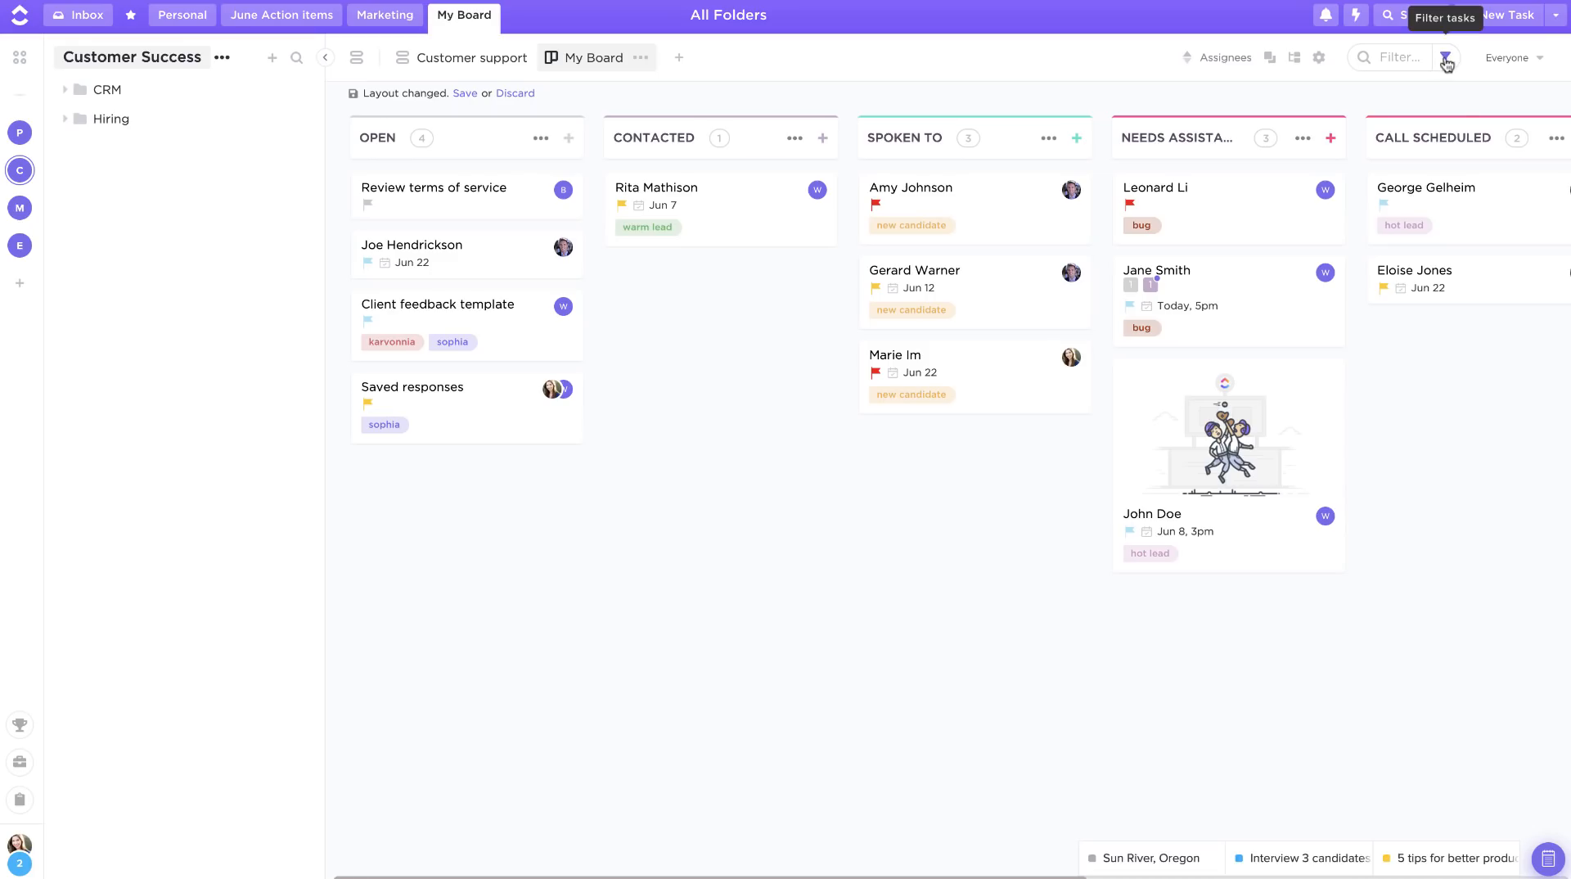
Step: Filter the board to tasks with a due date in the next 7 days, then clear the filter
left_click(1446, 61)
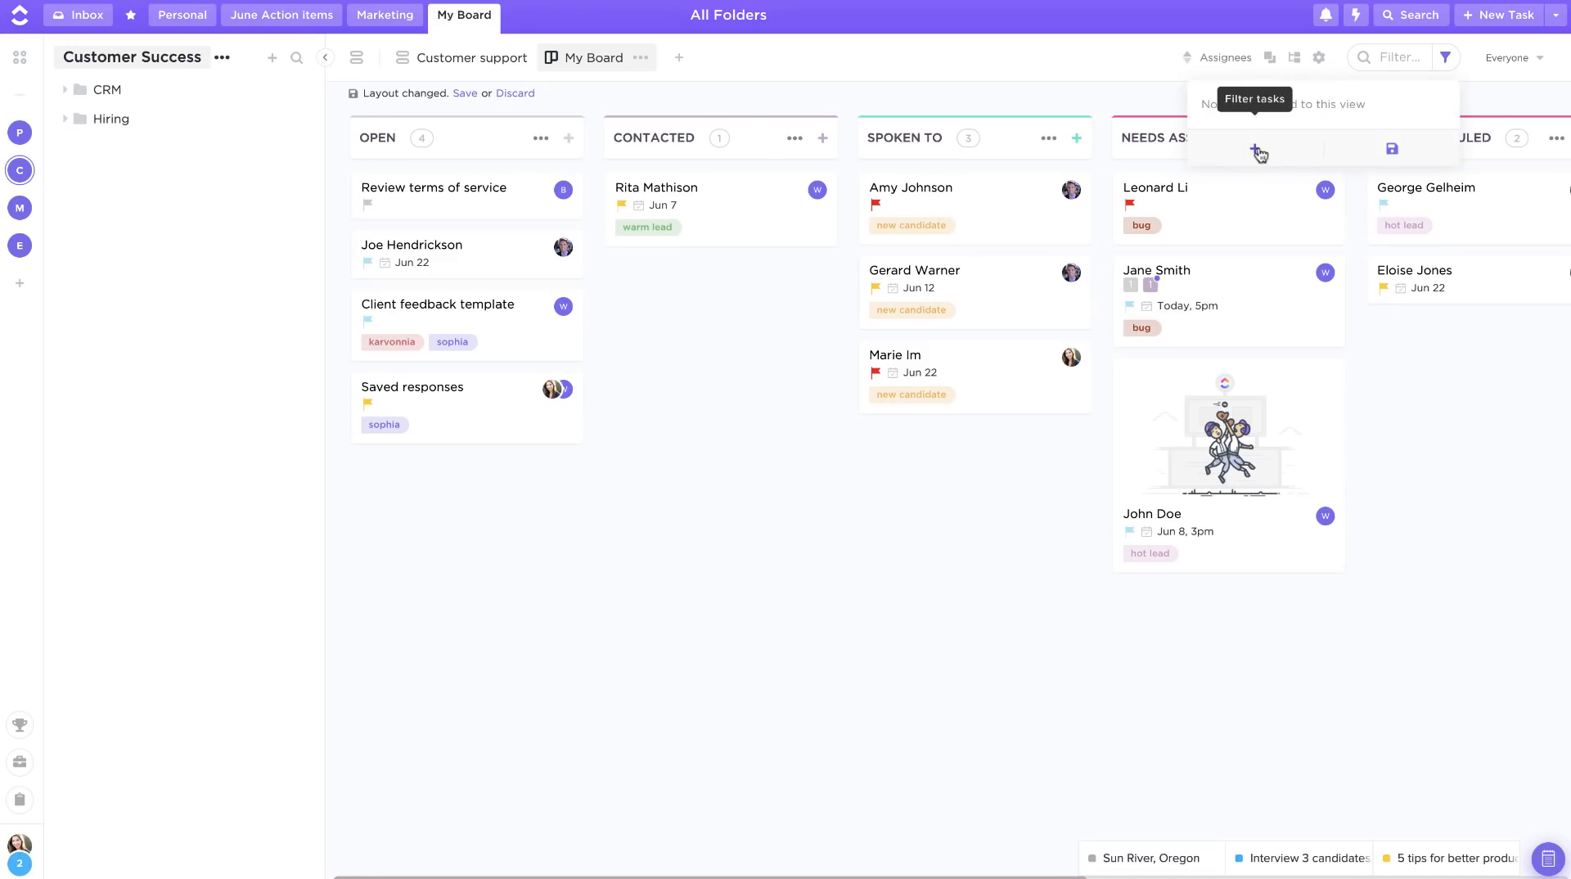
left_click(1257, 151)
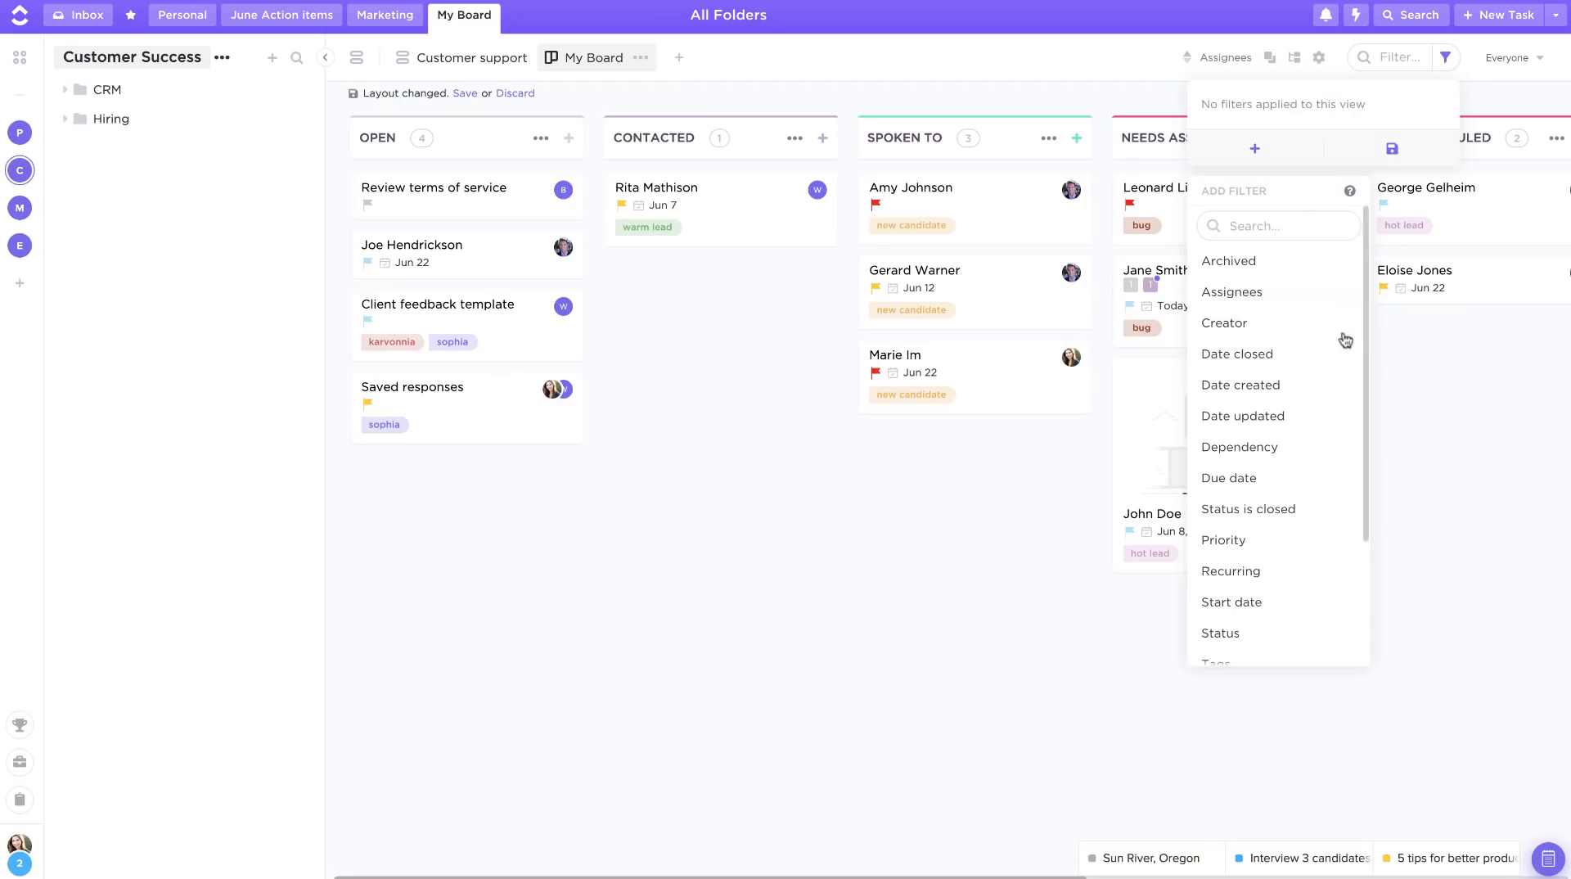
left_click(1229, 478)
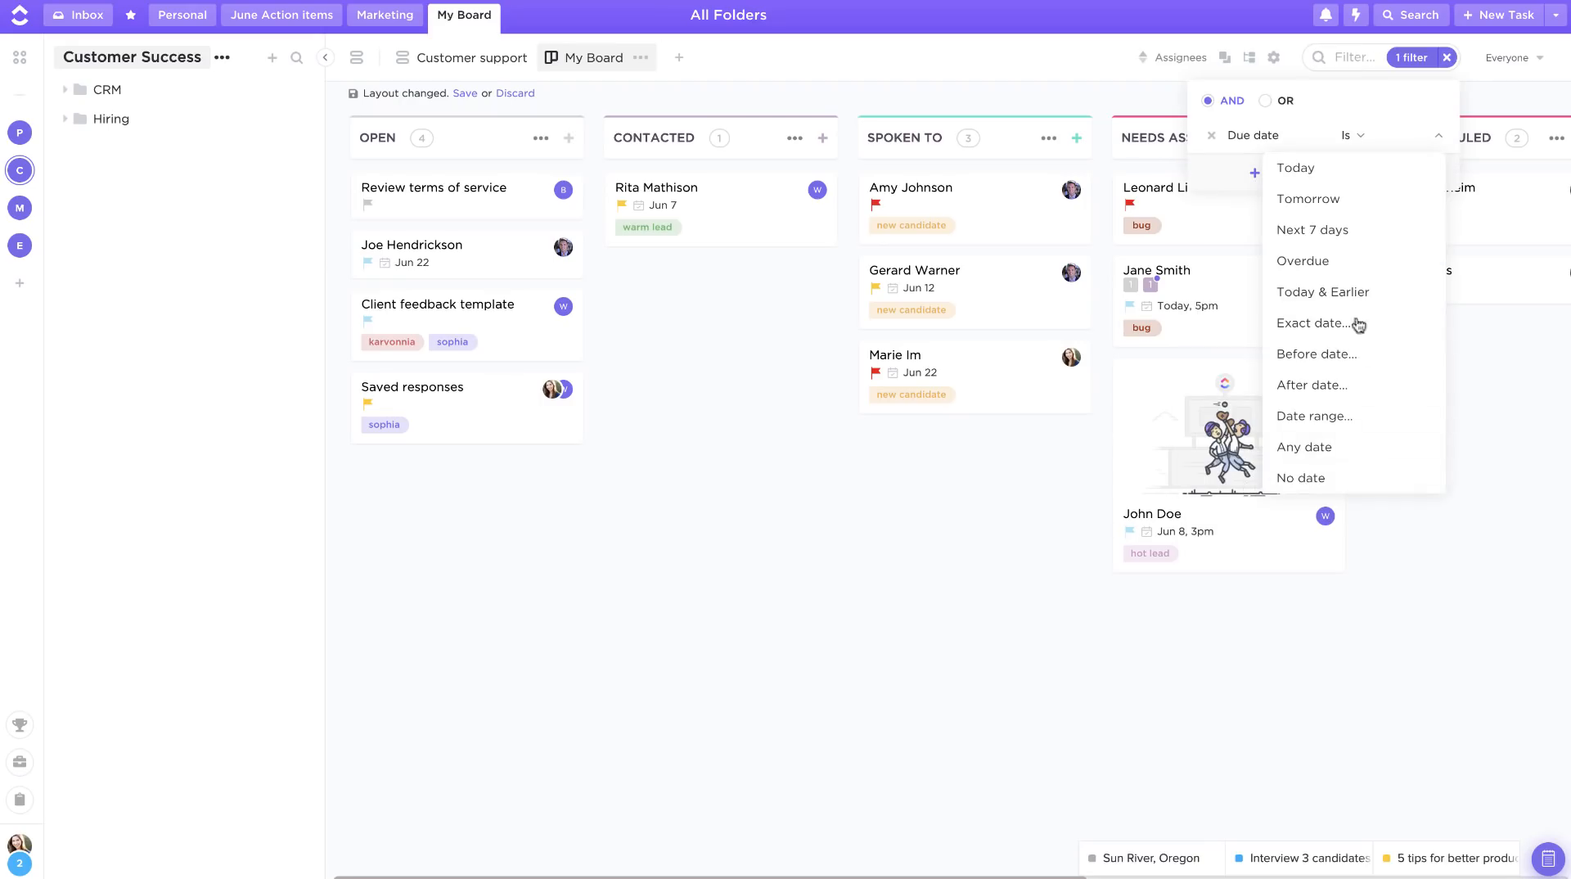
left_click(1316, 244)
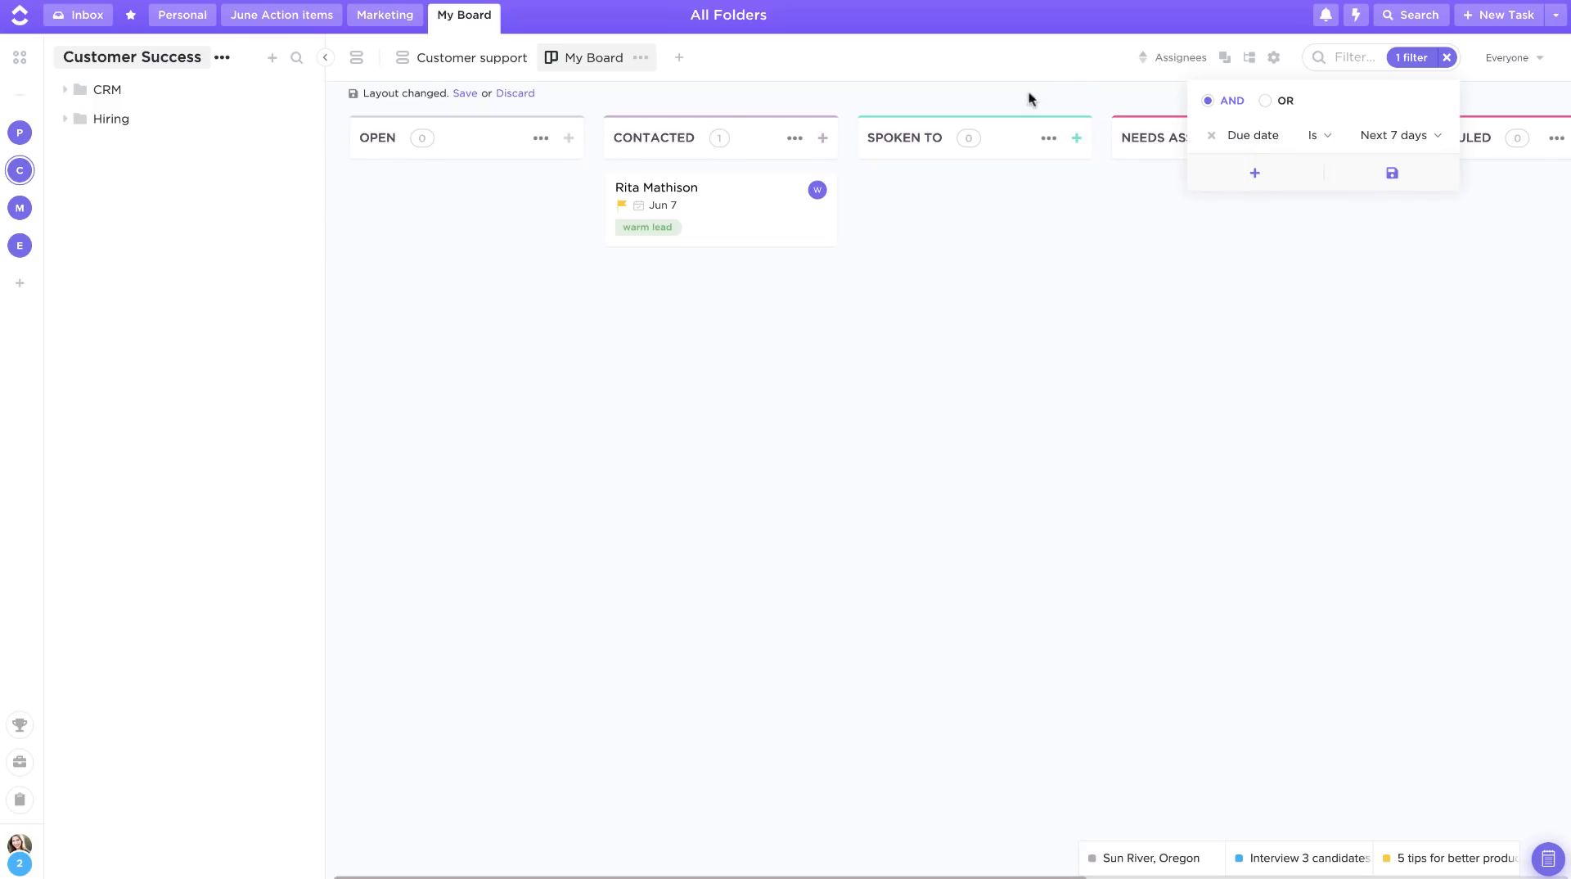
left_click(1068, 97)
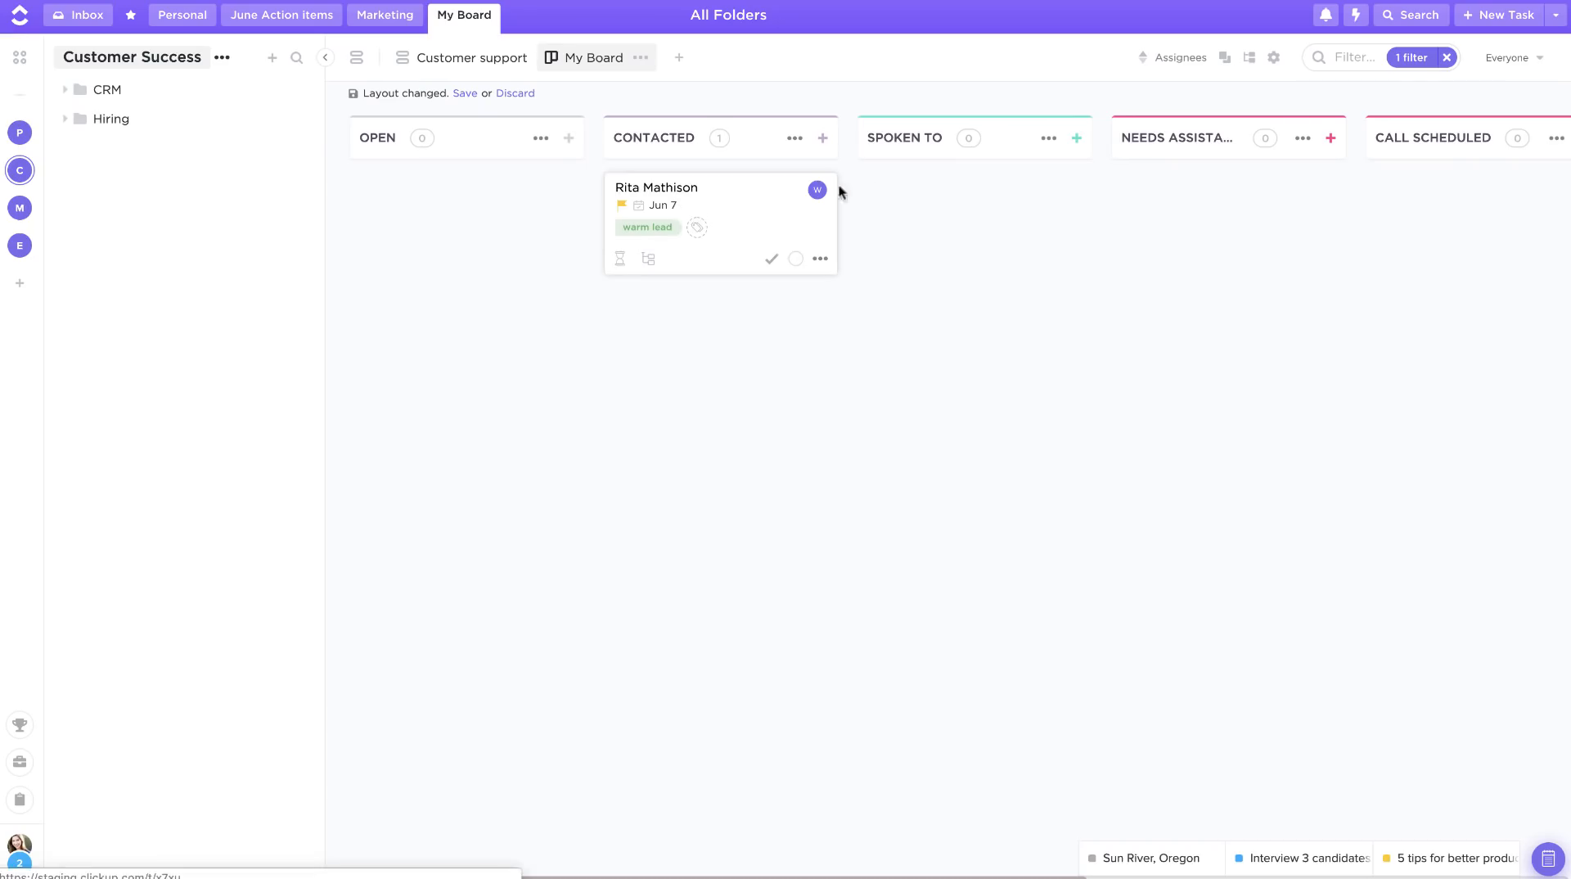
left_click(1446, 58)
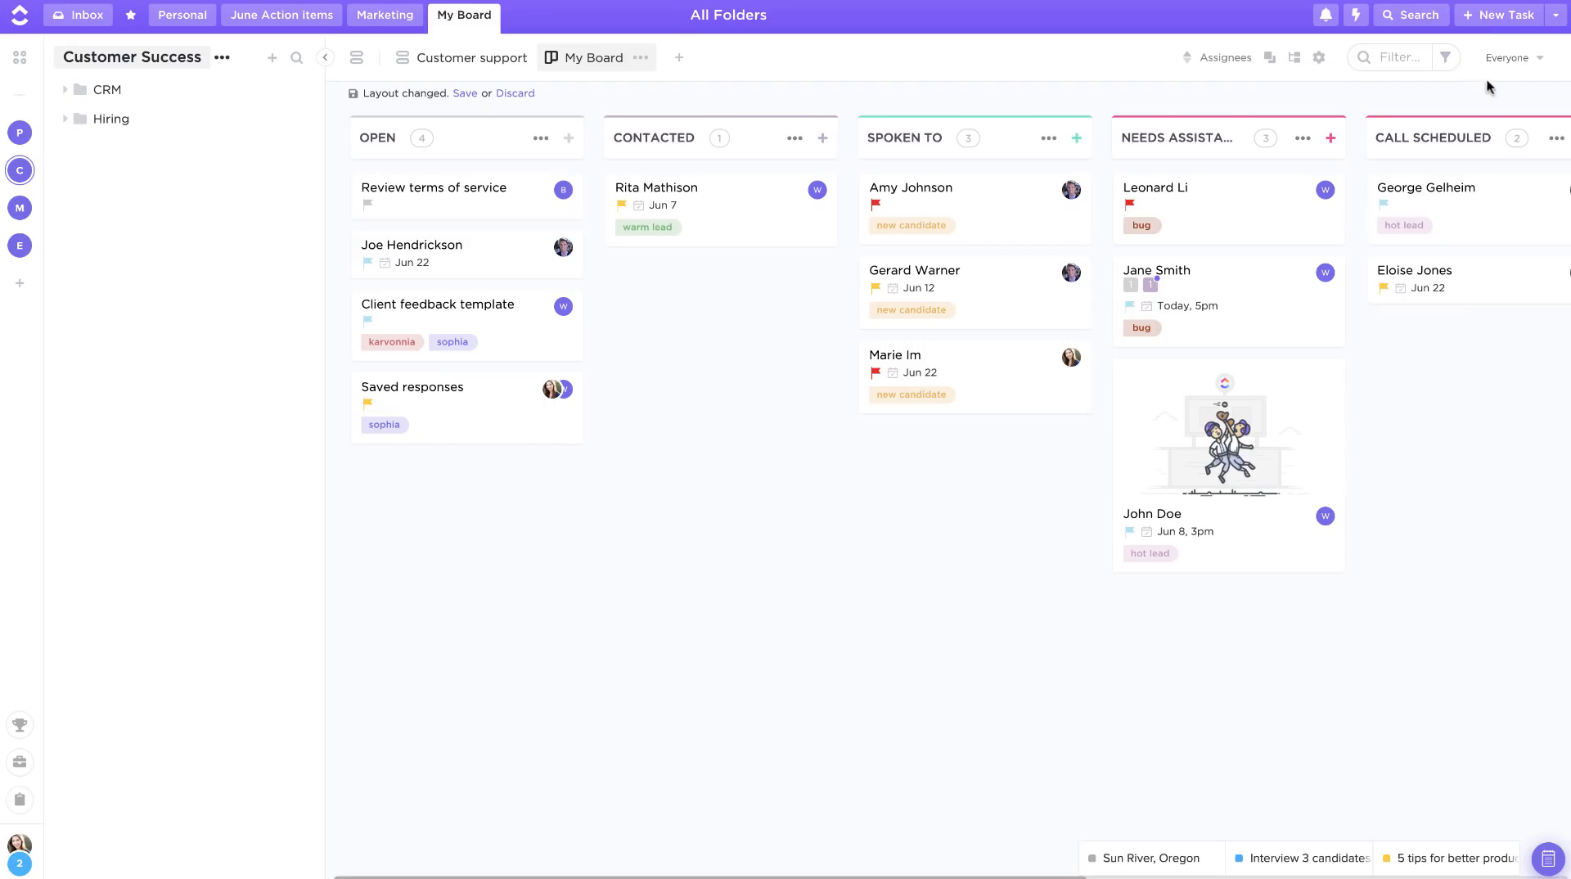
Step: Switch the board to Me mode, then return to showing everyone's tasks
left_click(1505, 61)
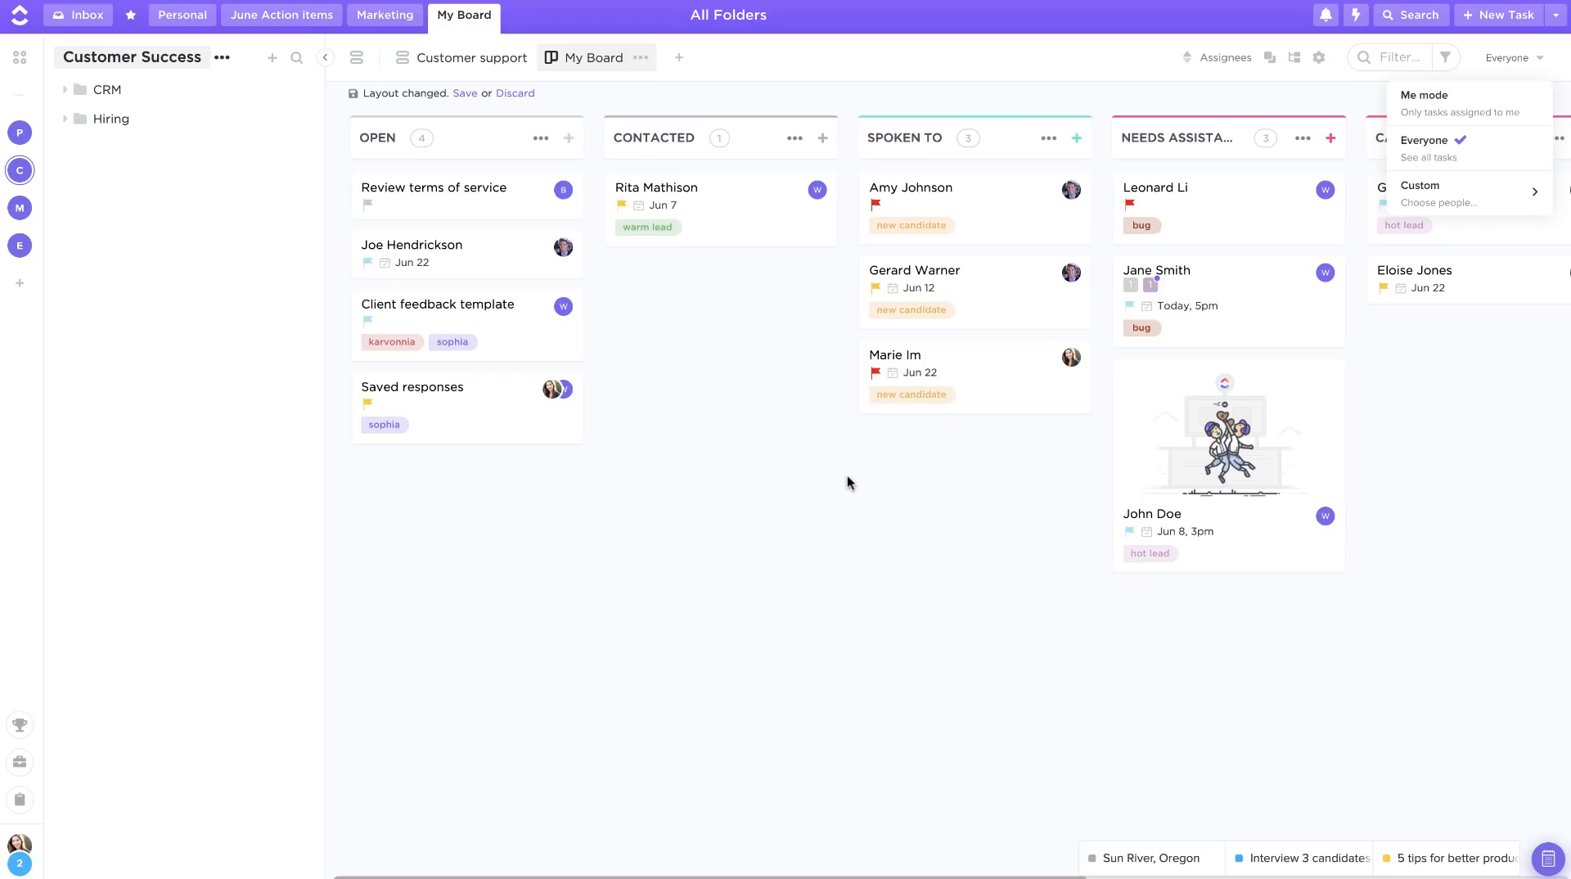
left_click(1418, 115)
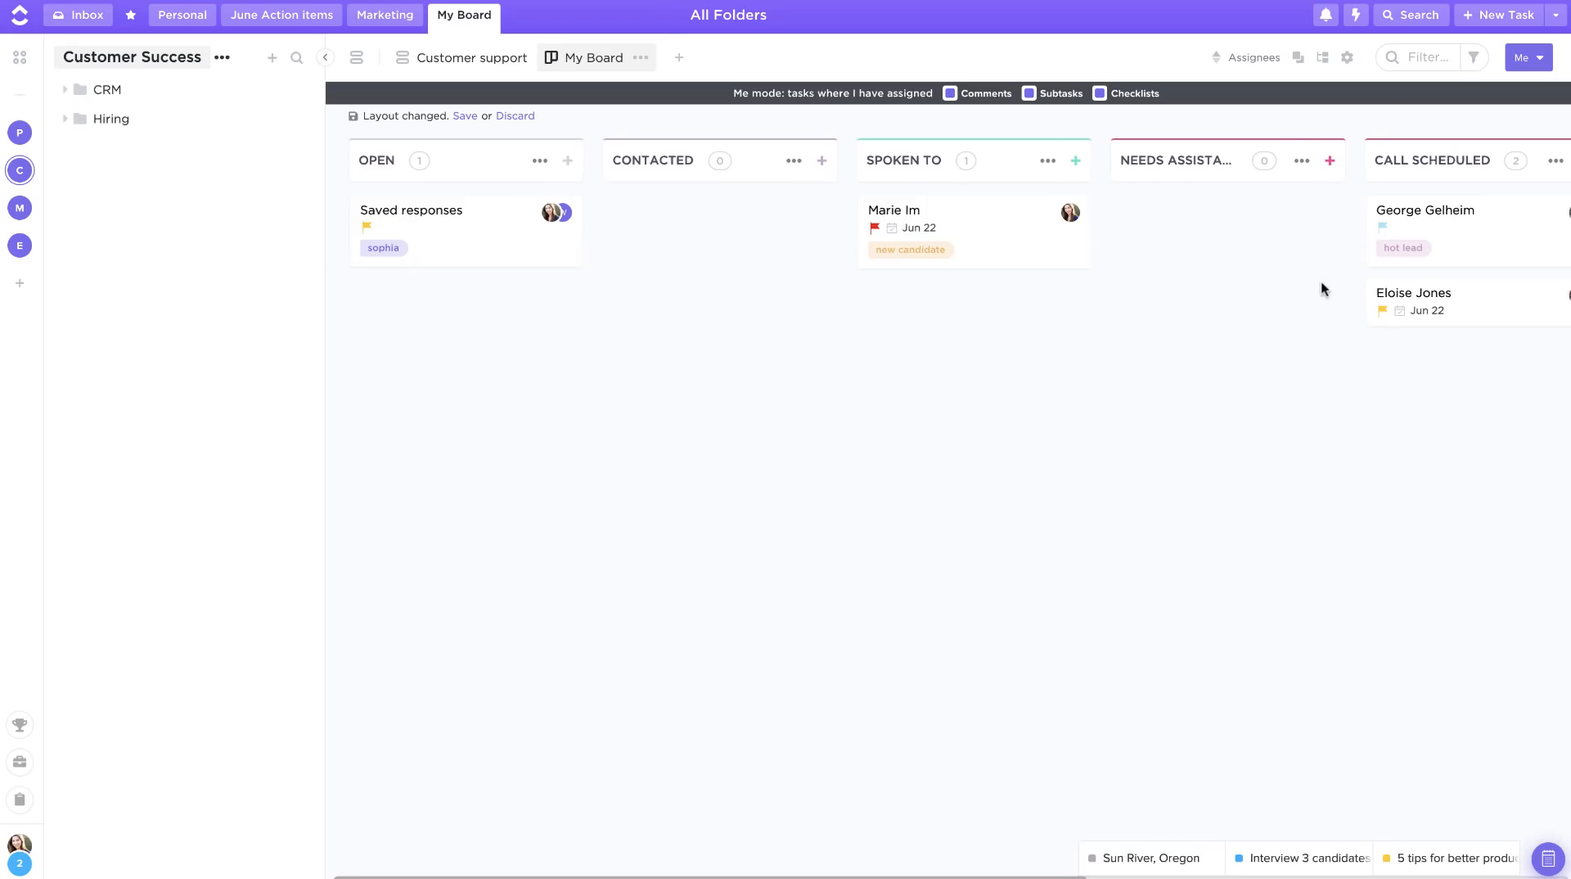
scroll(1321, 288, "right", 5)
scroll(1322, 288, "left", 5)
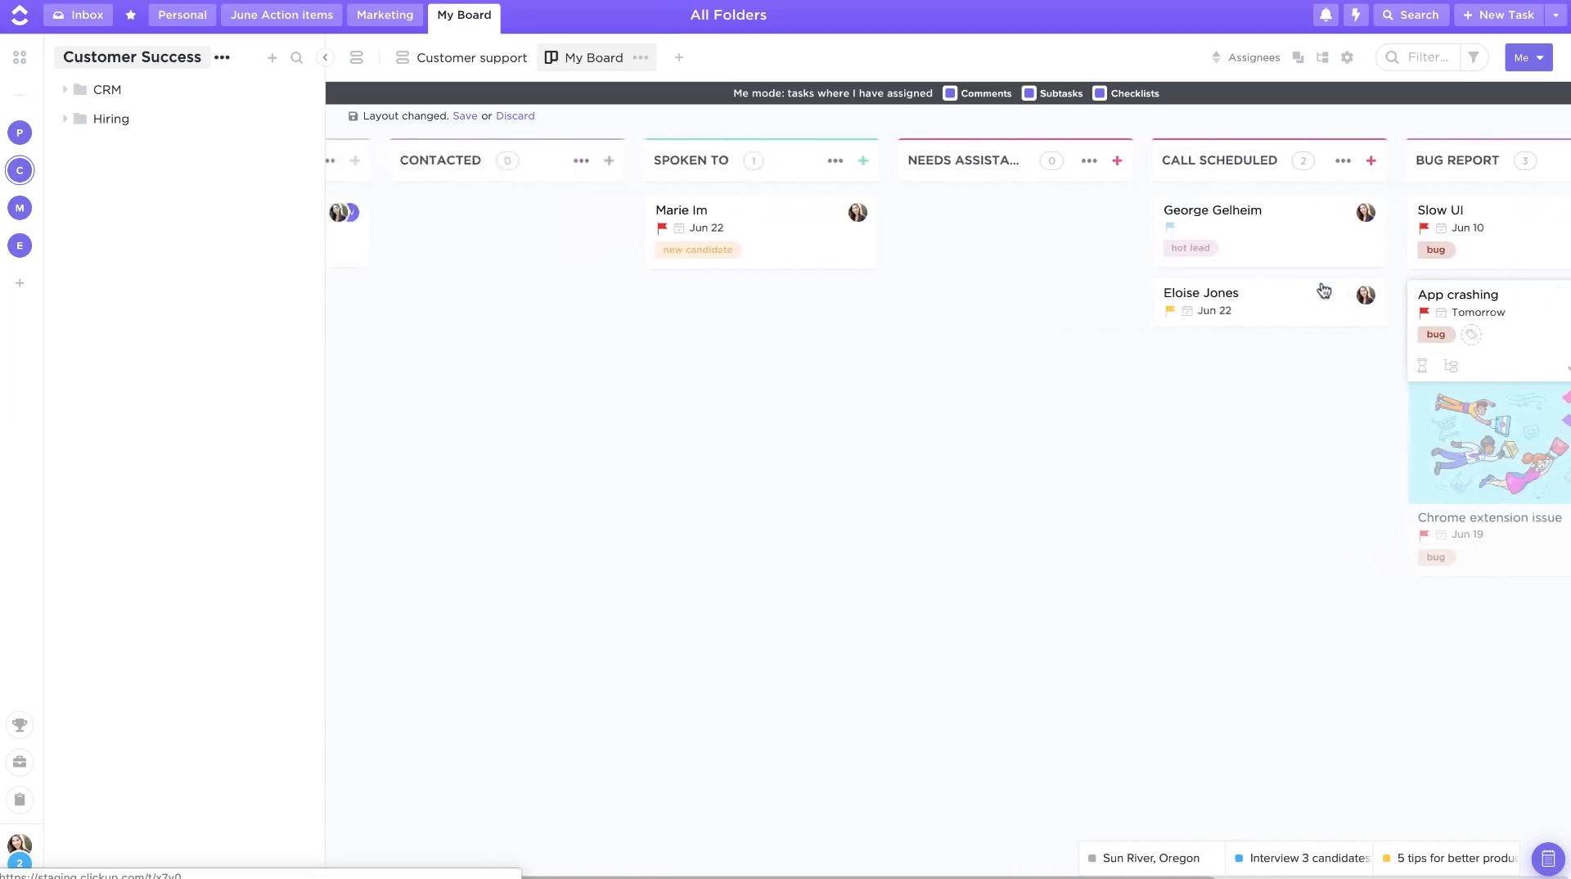
scroll(1323, 288, "left", 2)
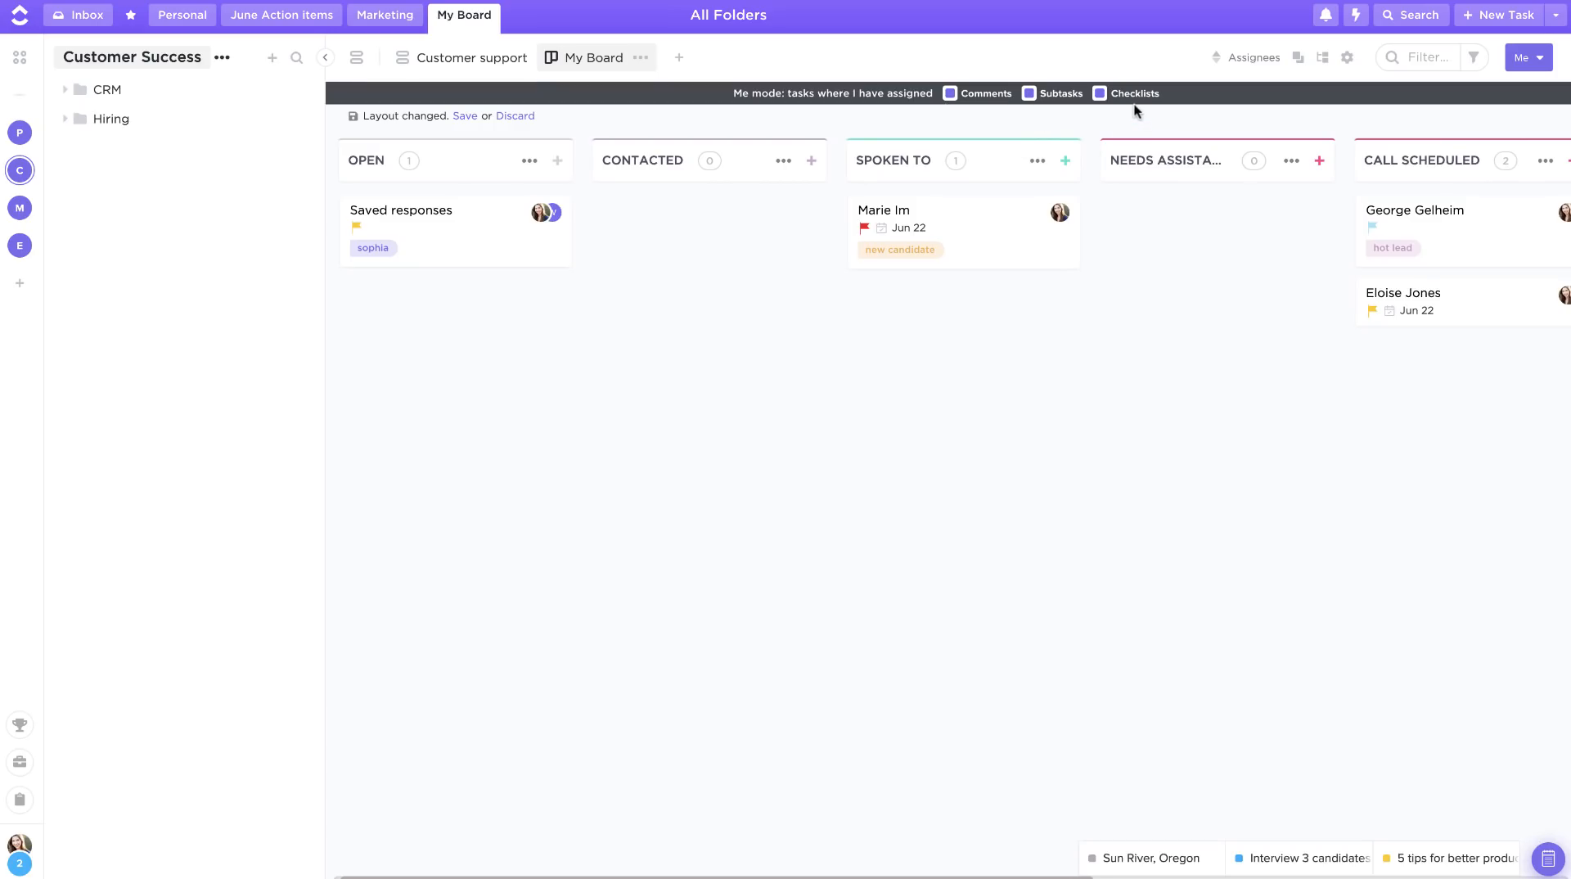
left_click(1529, 57)
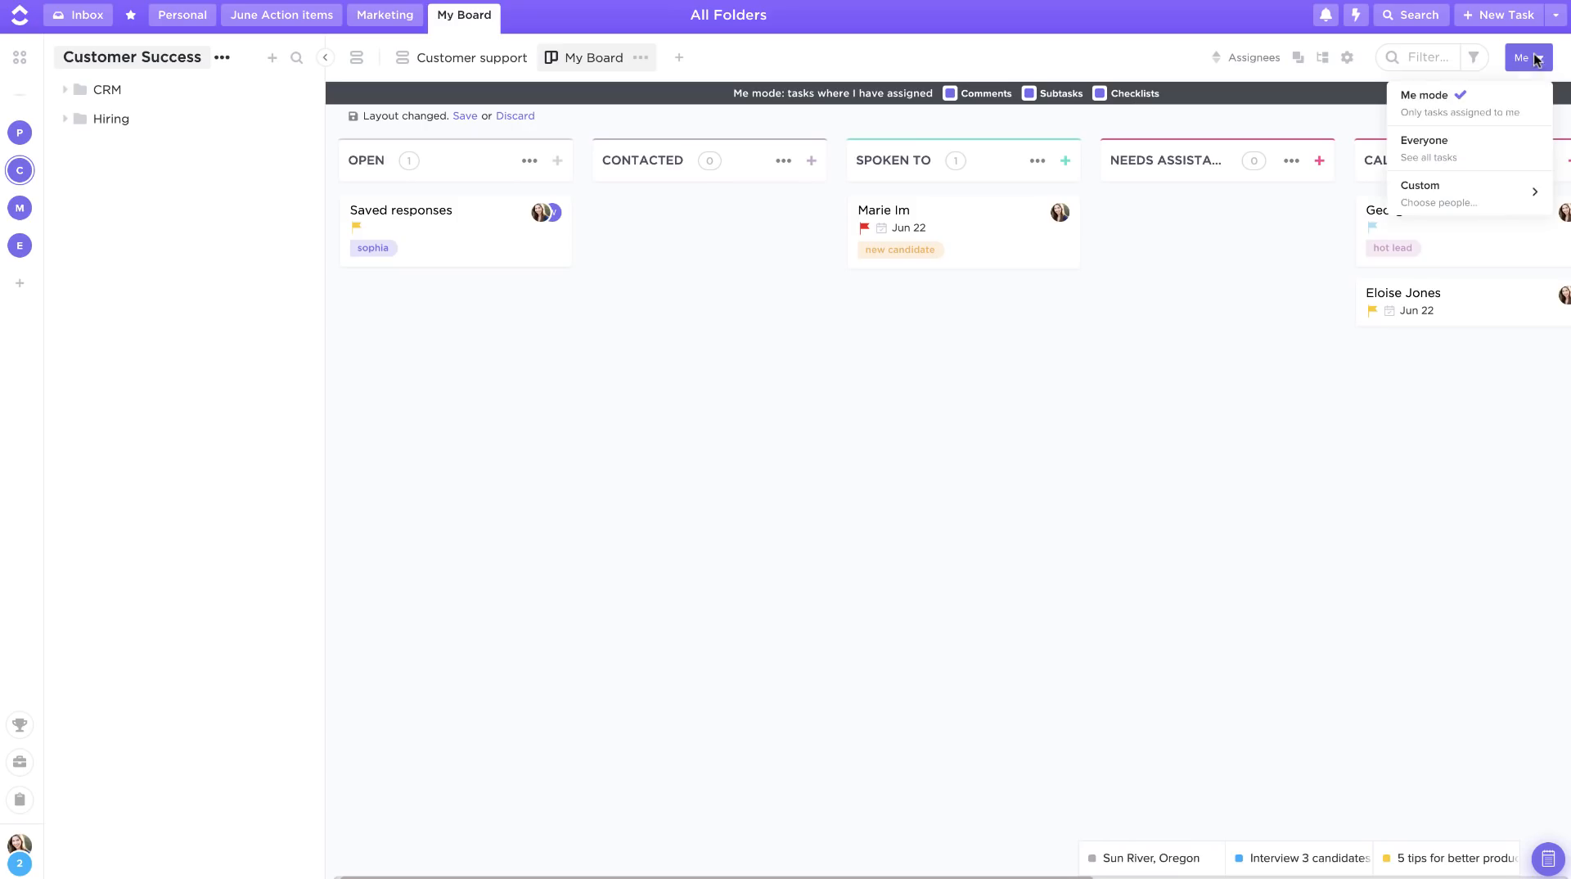
left_click(1491, 140)
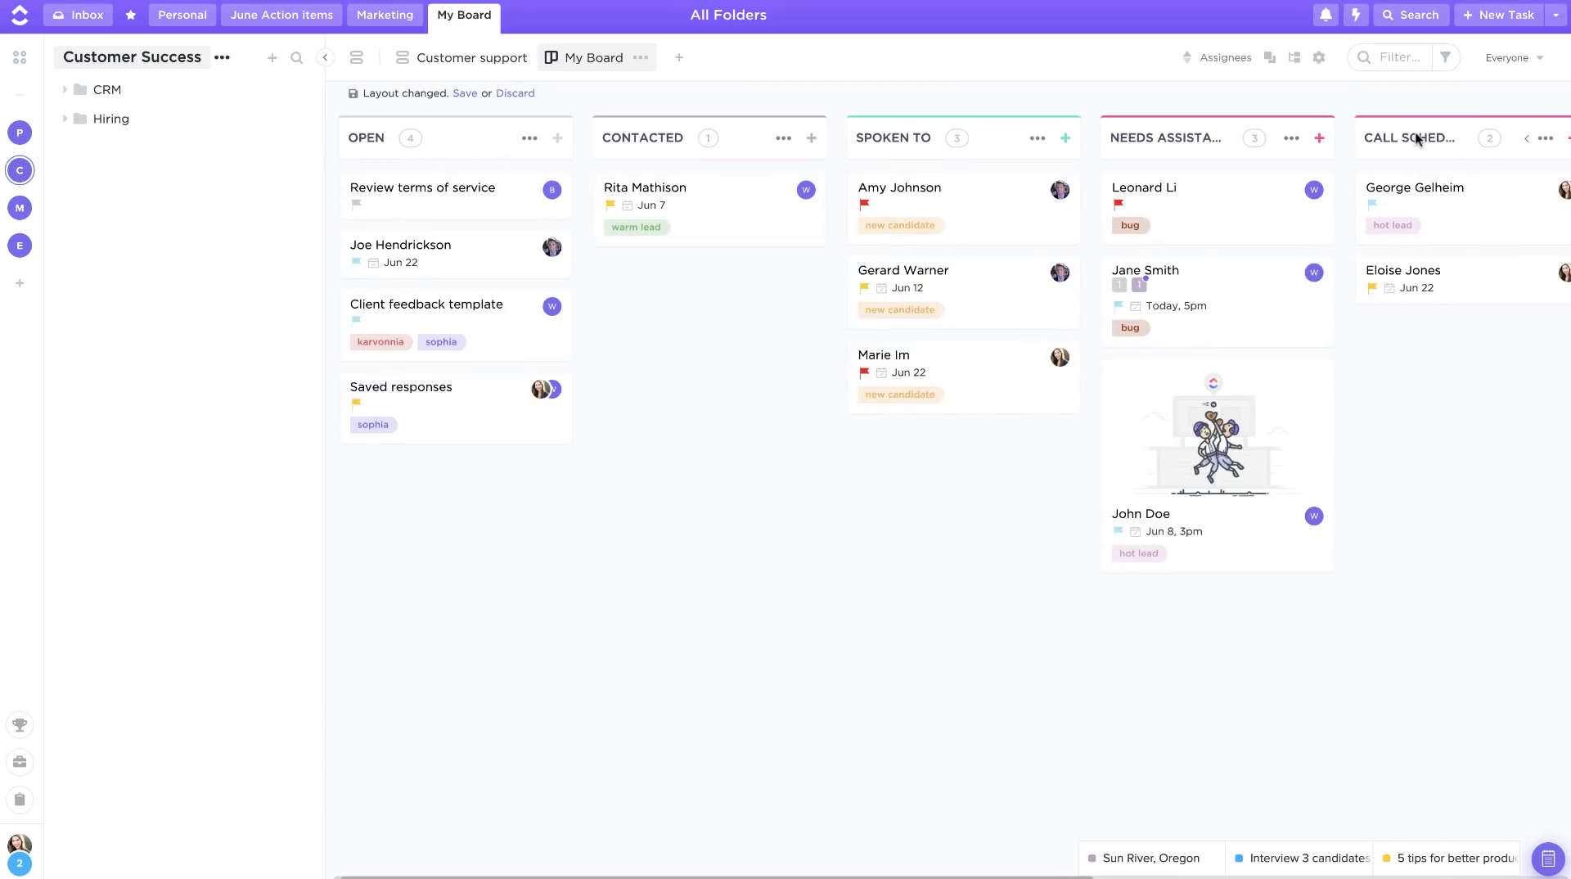
Step: In view settings, show Folder & List names and the Approved? custom field on the cards
left_click(1319, 59)
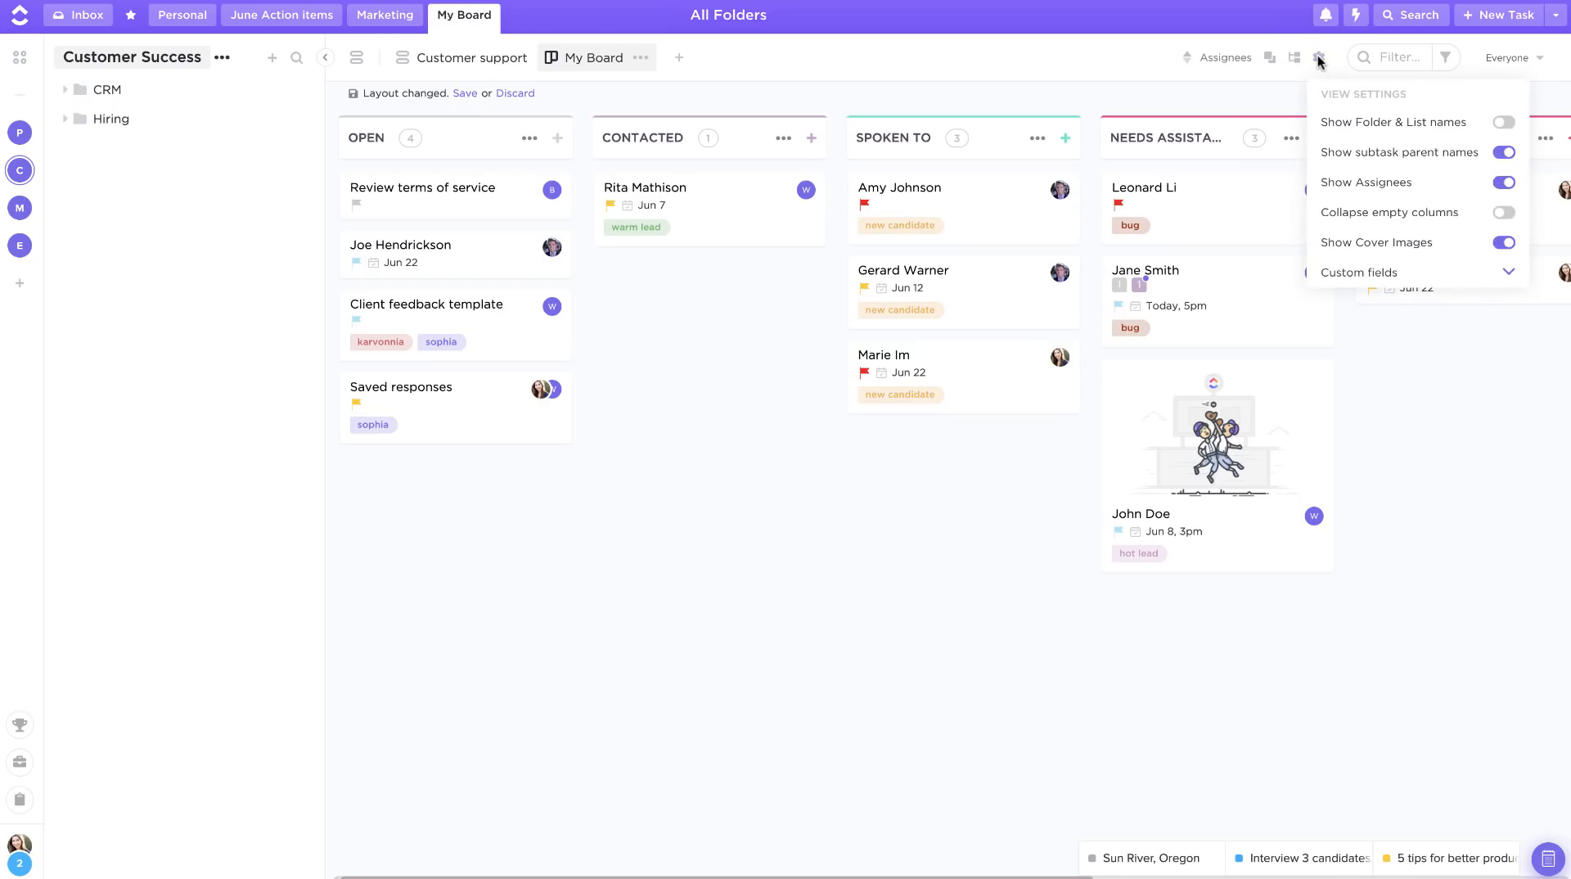
left_click(1506, 123)
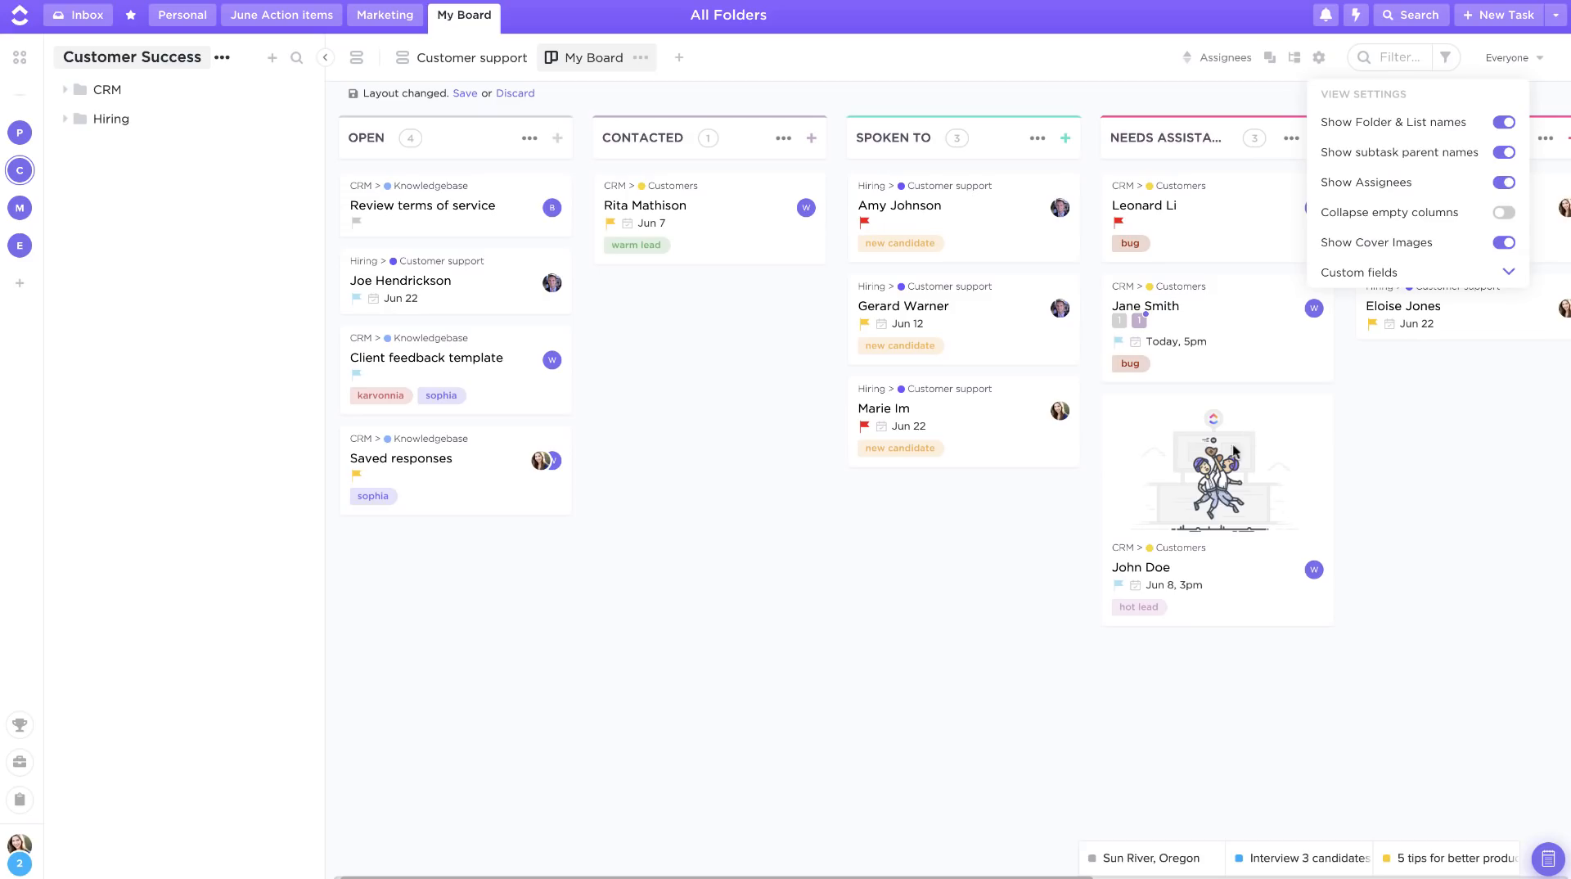
left_click(1389, 278)
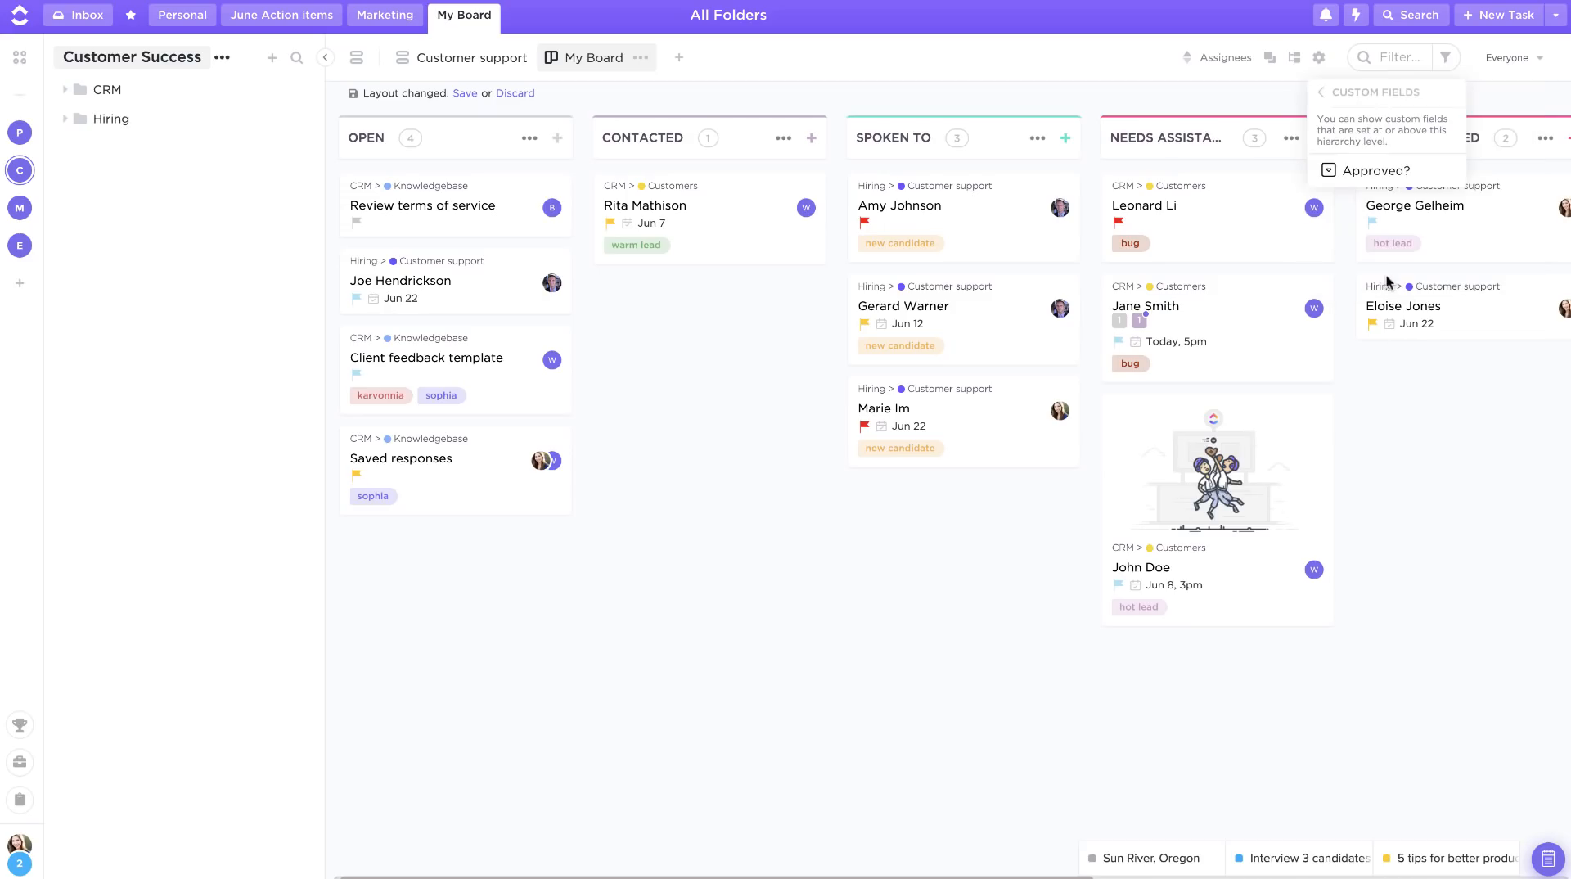
left_click(1352, 175)
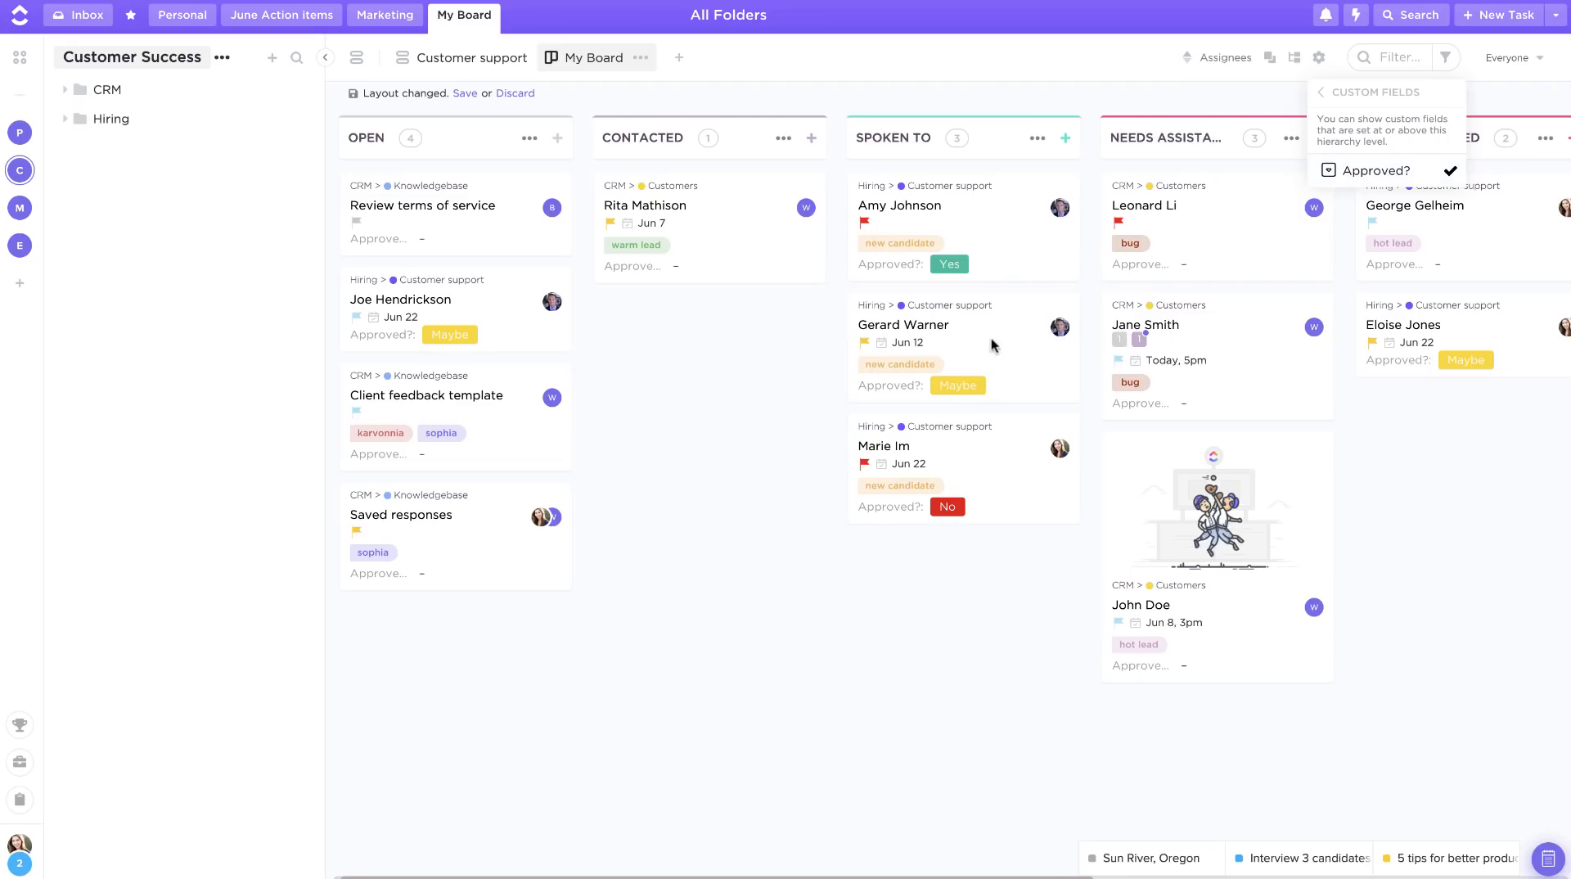
left_click(1318, 59)
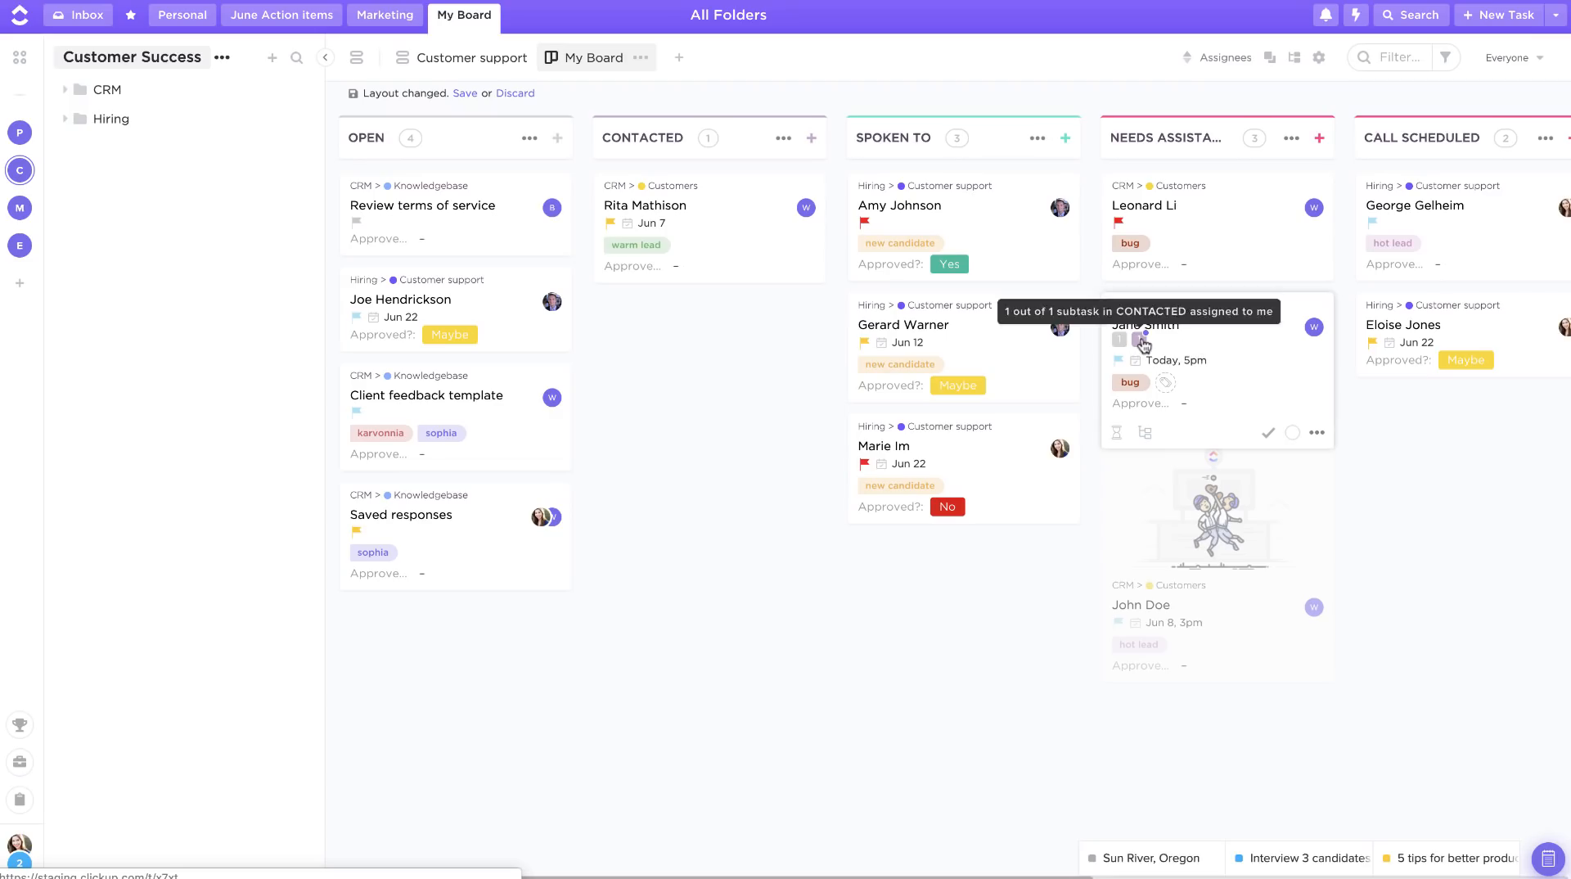
Step: Show subtasks on the board as stand-alone cards instead of under their parents
left_click(1144, 344)
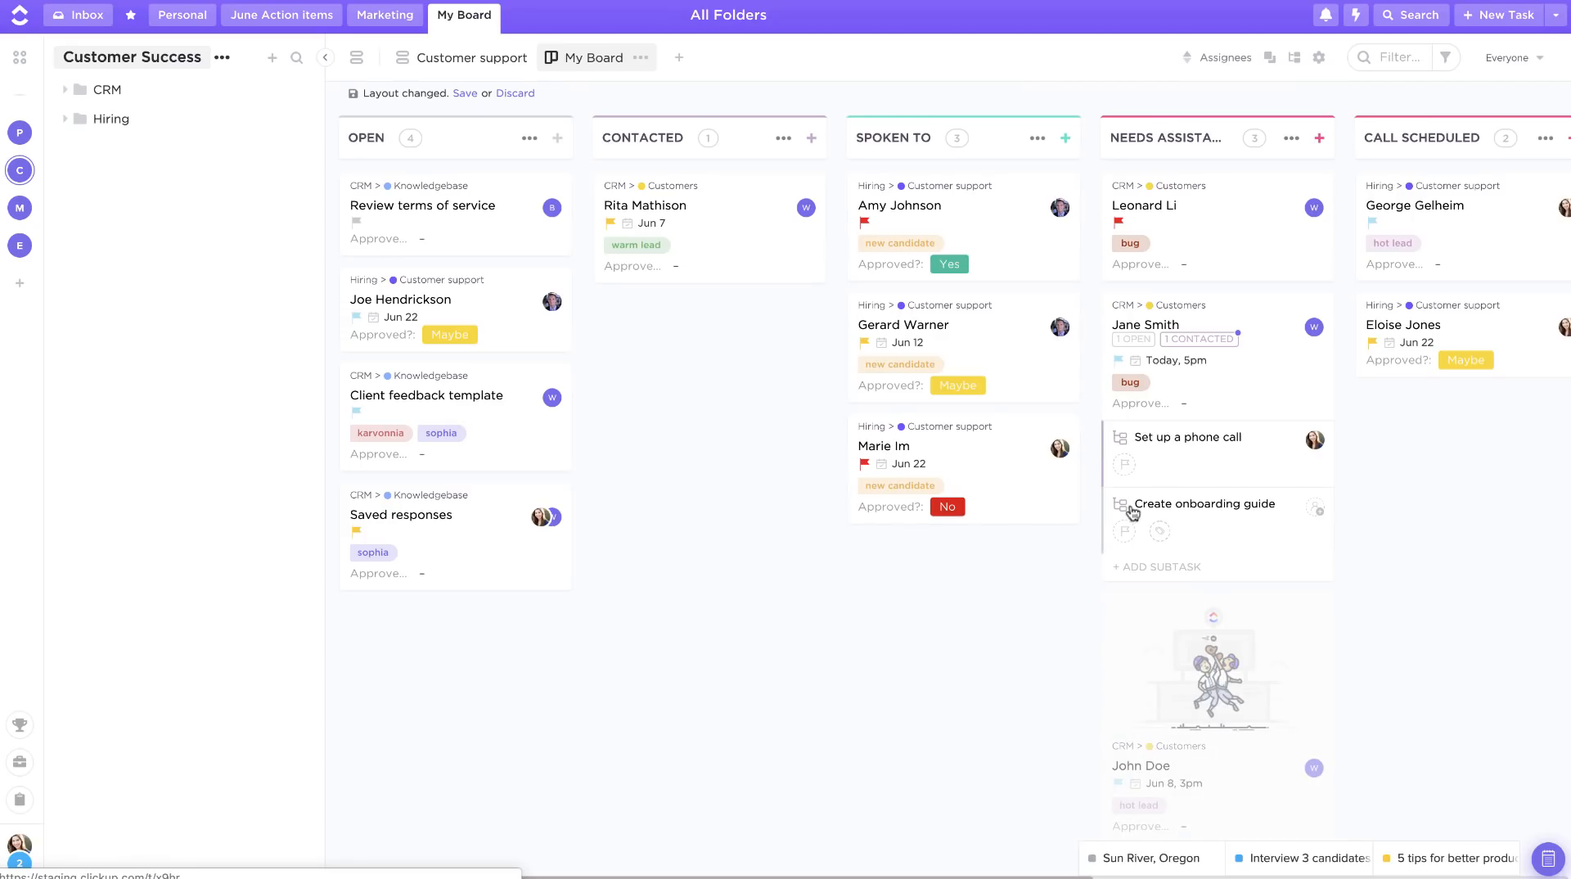
left_click(1182, 341)
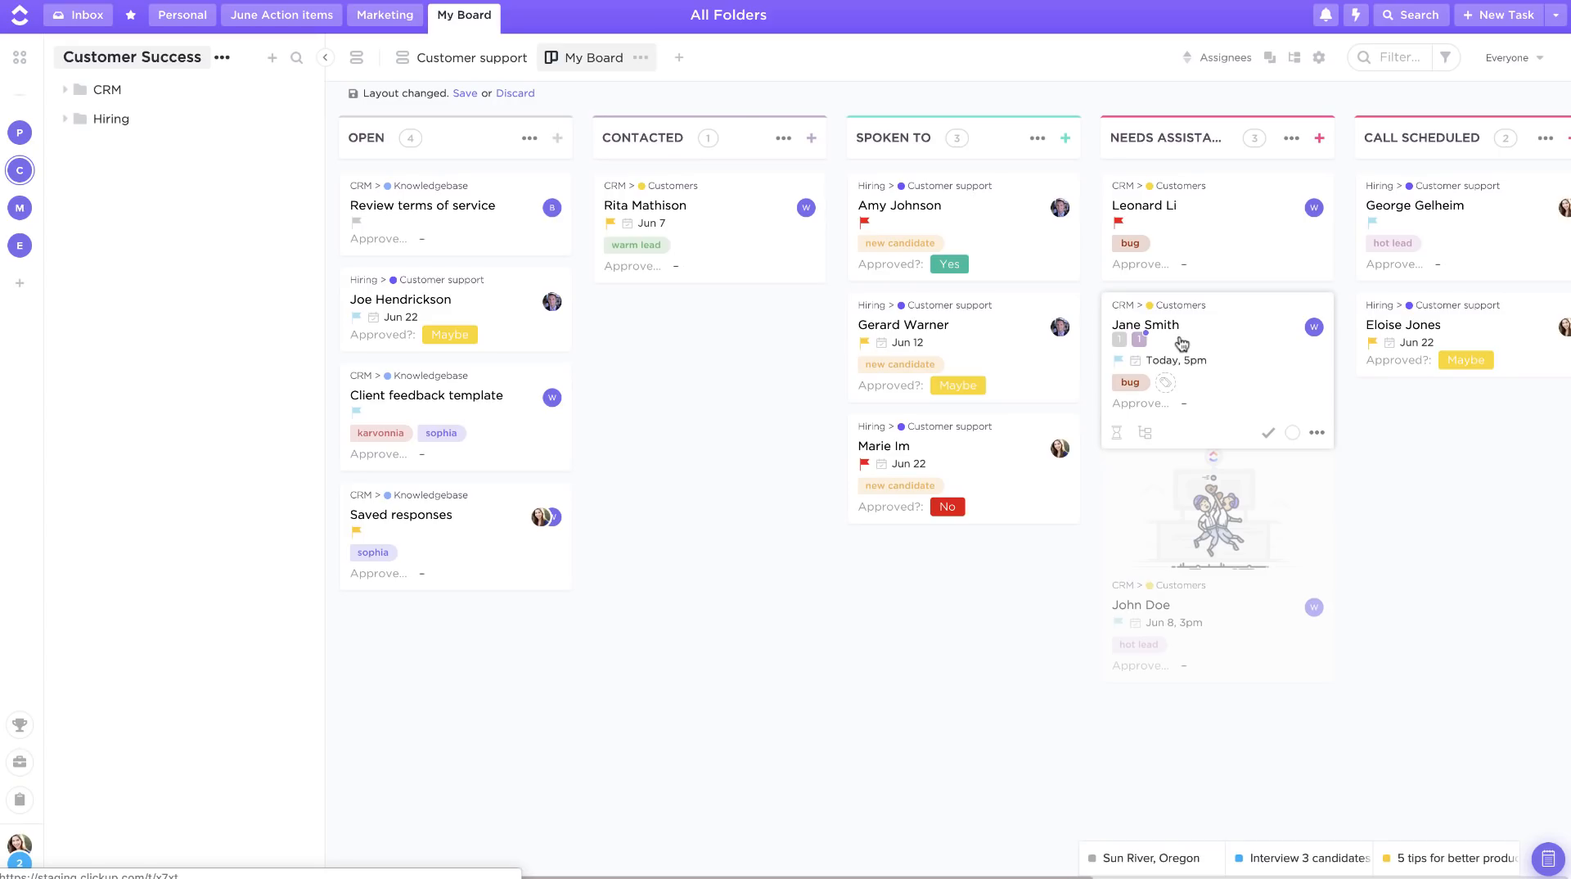
left_click(1298, 58)
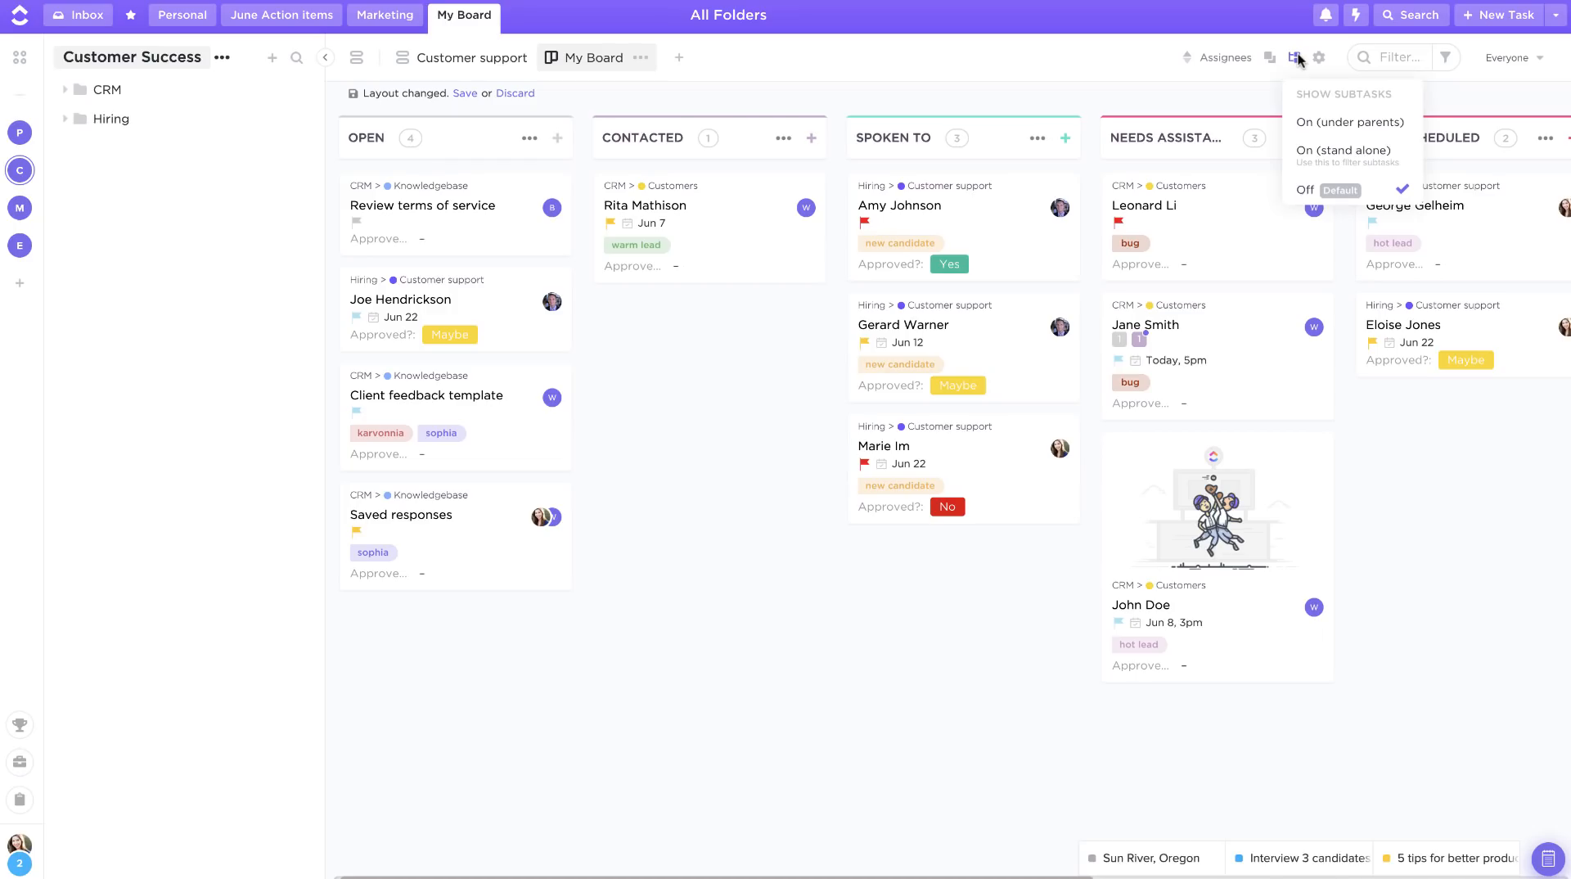
left_click(1319, 127)
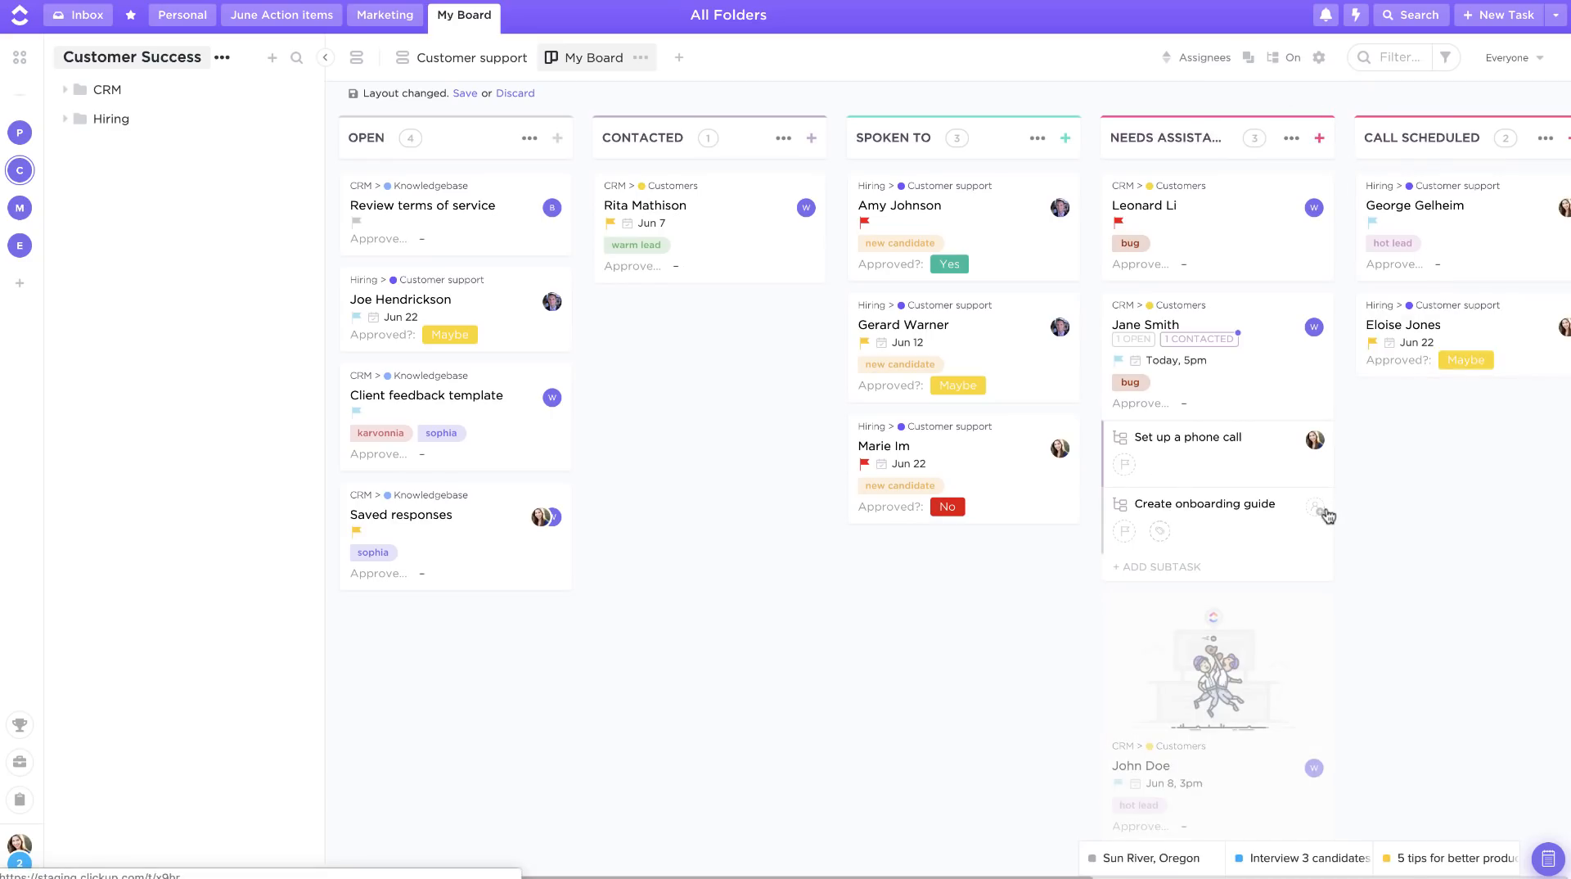
left_click(1289, 59)
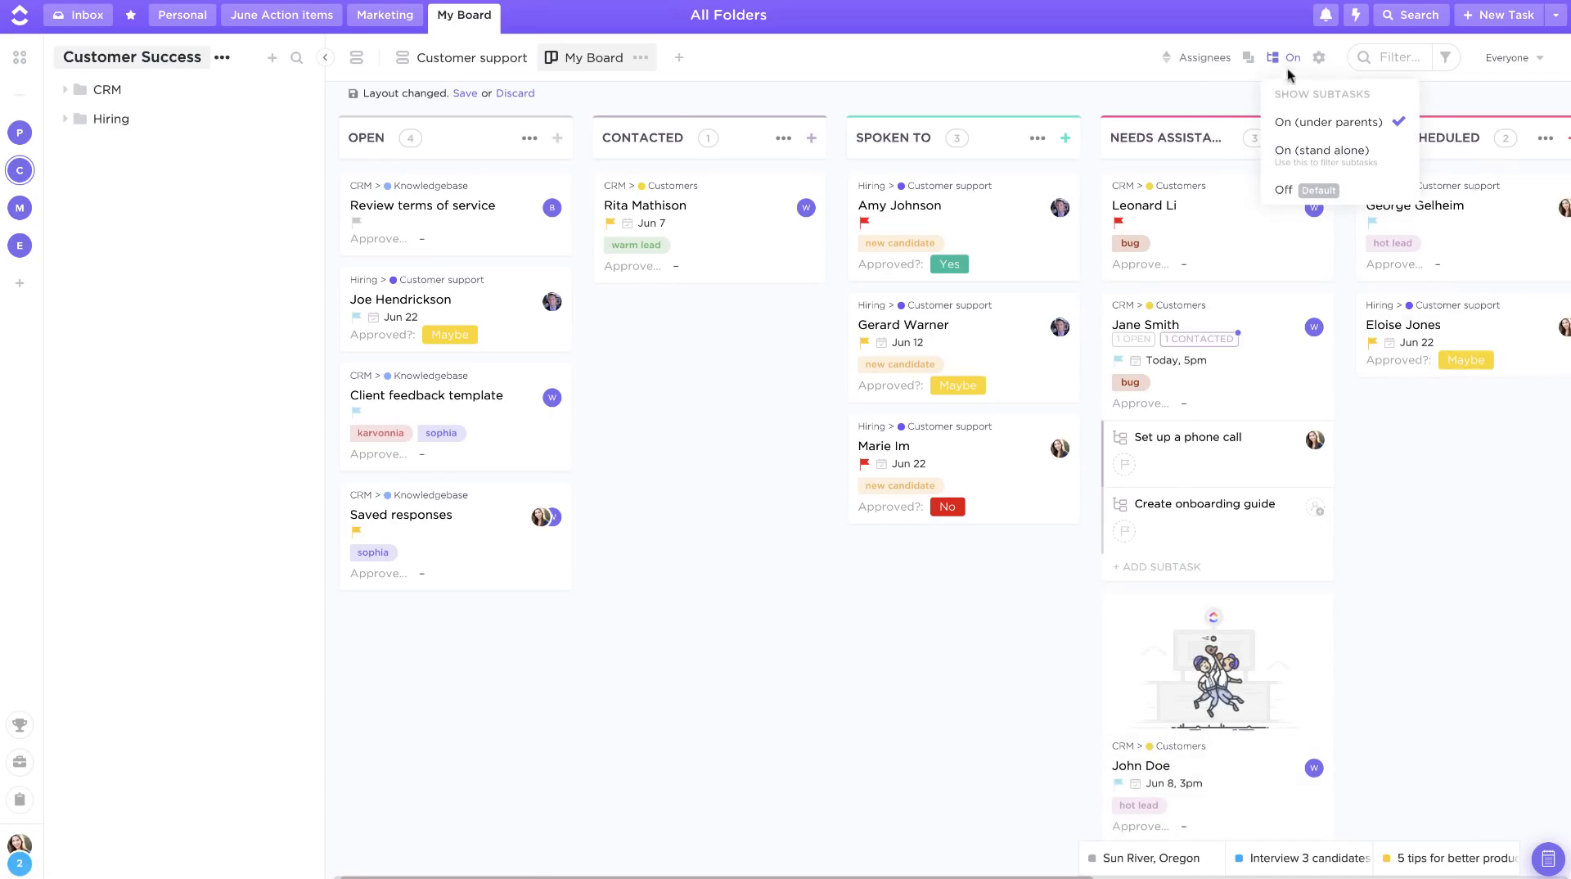
left_click(1308, 156)
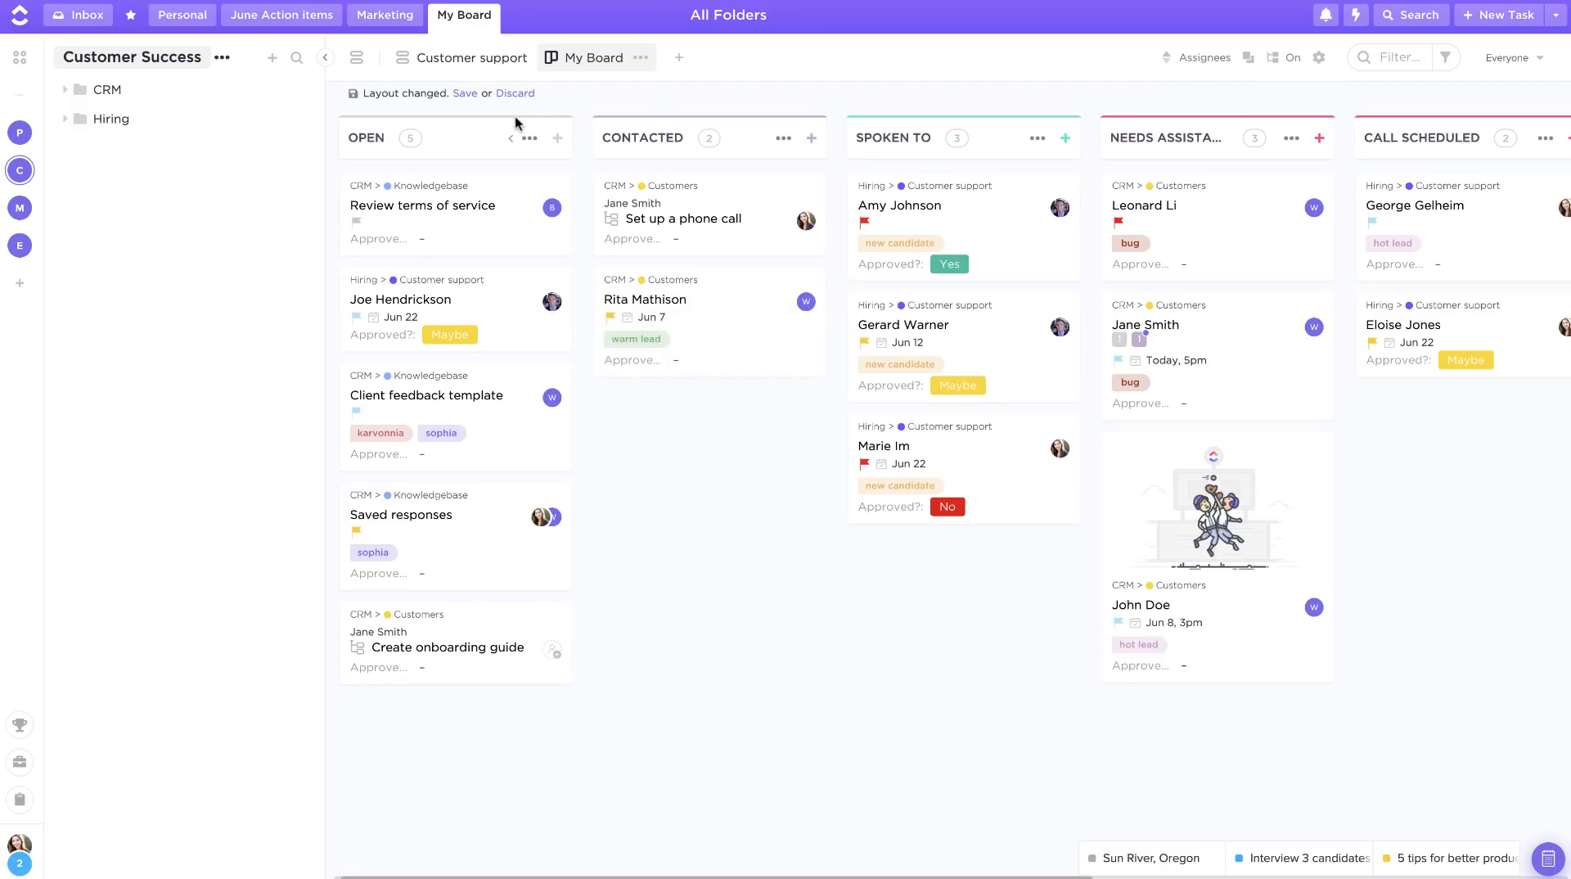
Step: Sort the board's tasks by Status
left_click(1285, 59)
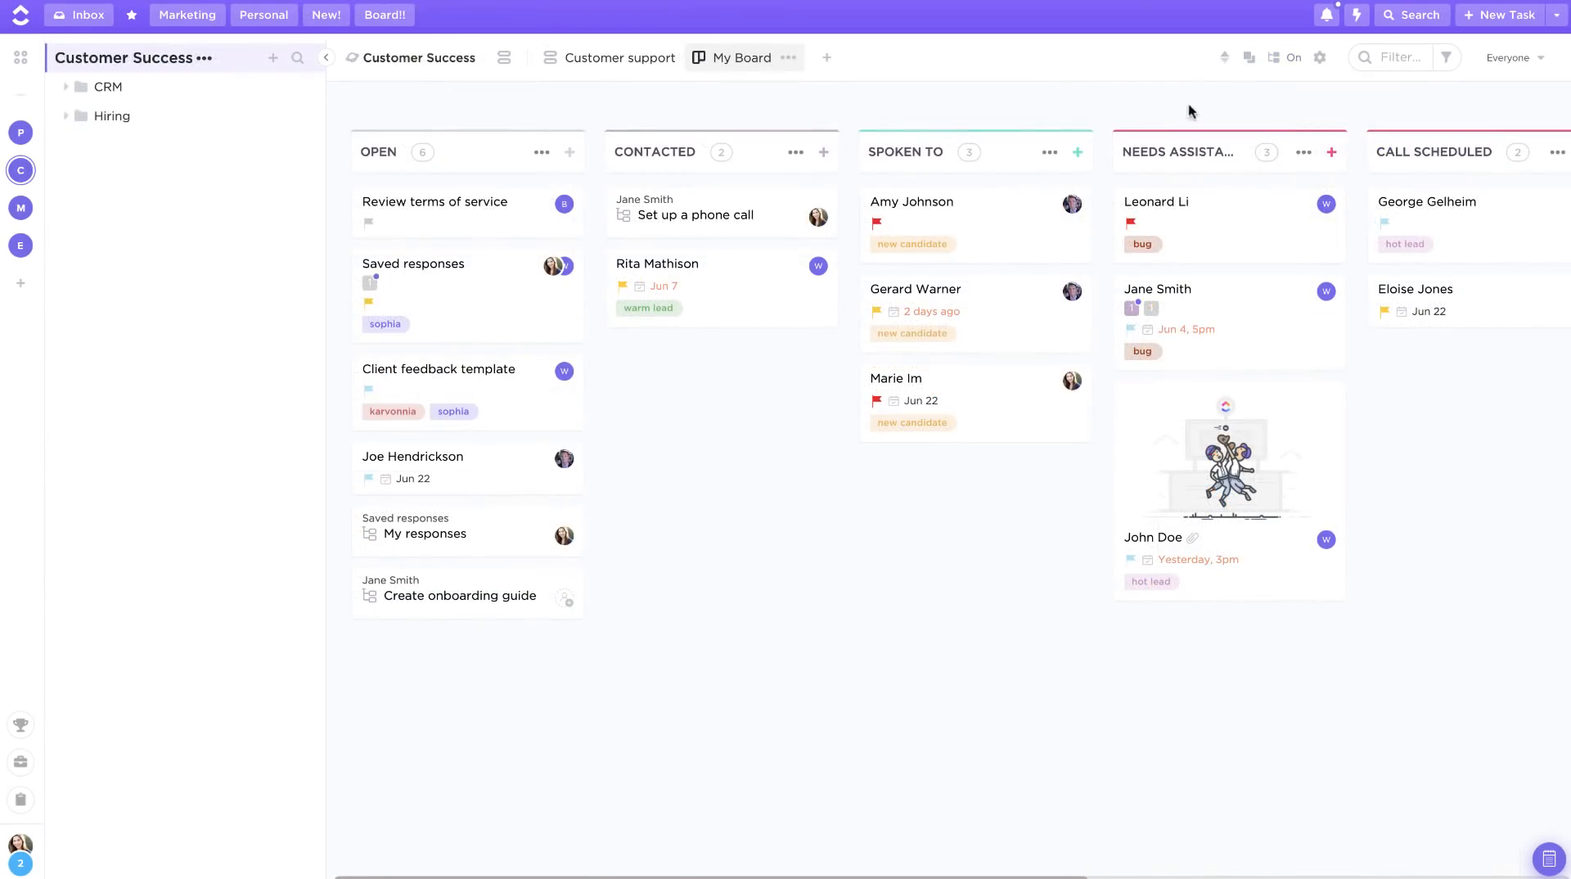
left_click(1226, 59)
left_click(1260, 128)
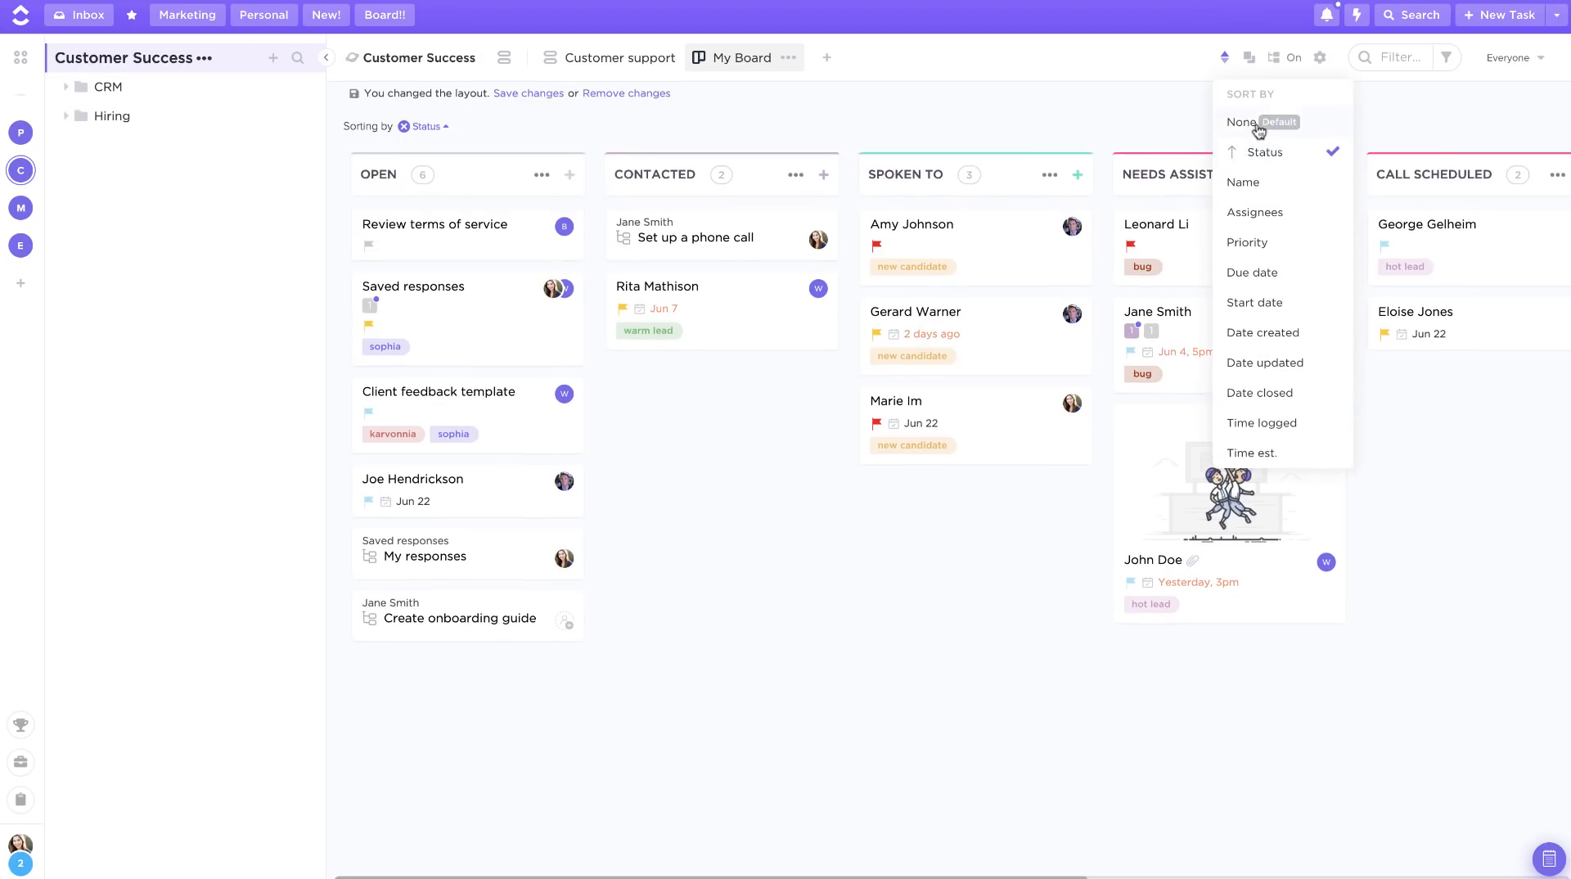
left_click(579, 139)
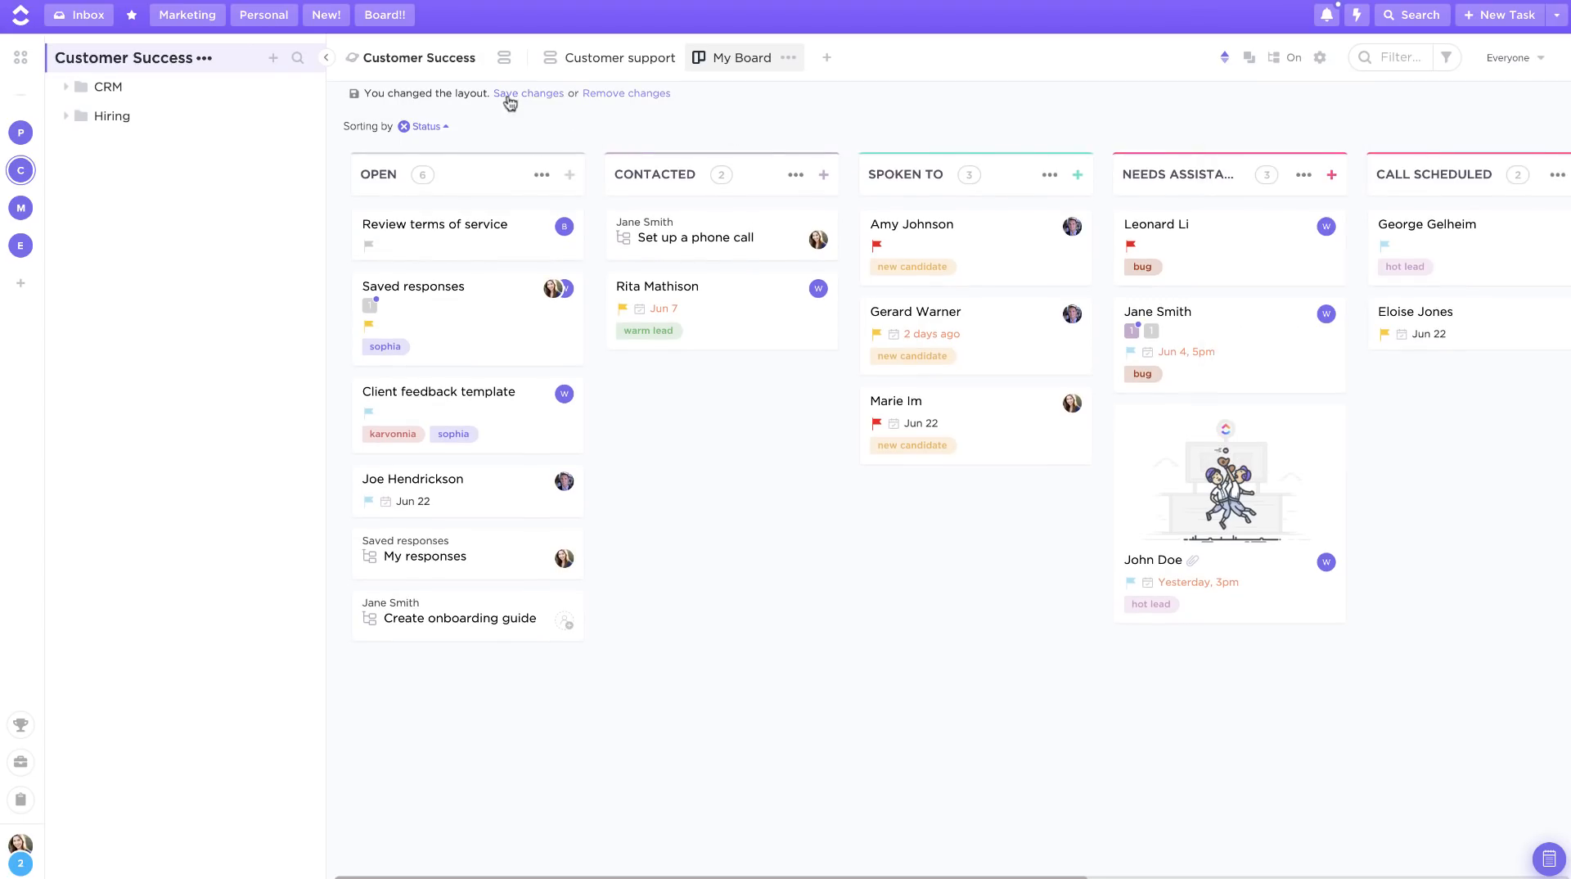
Step: Save the layout changes and turn on saving changes automatically
left_click(524, 95)
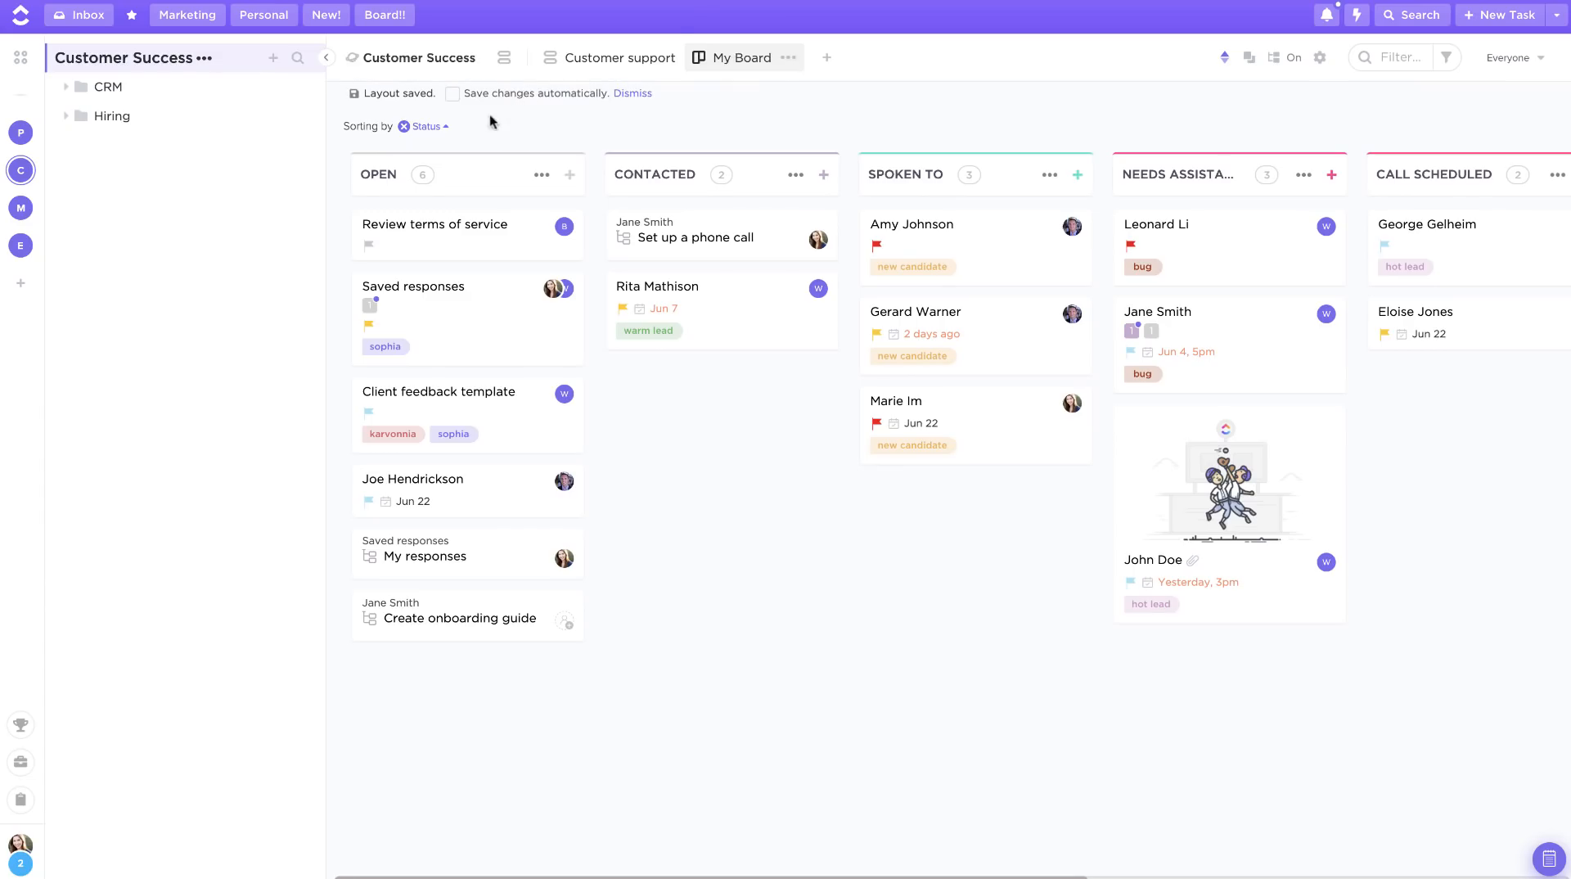
left_click(453, 97)
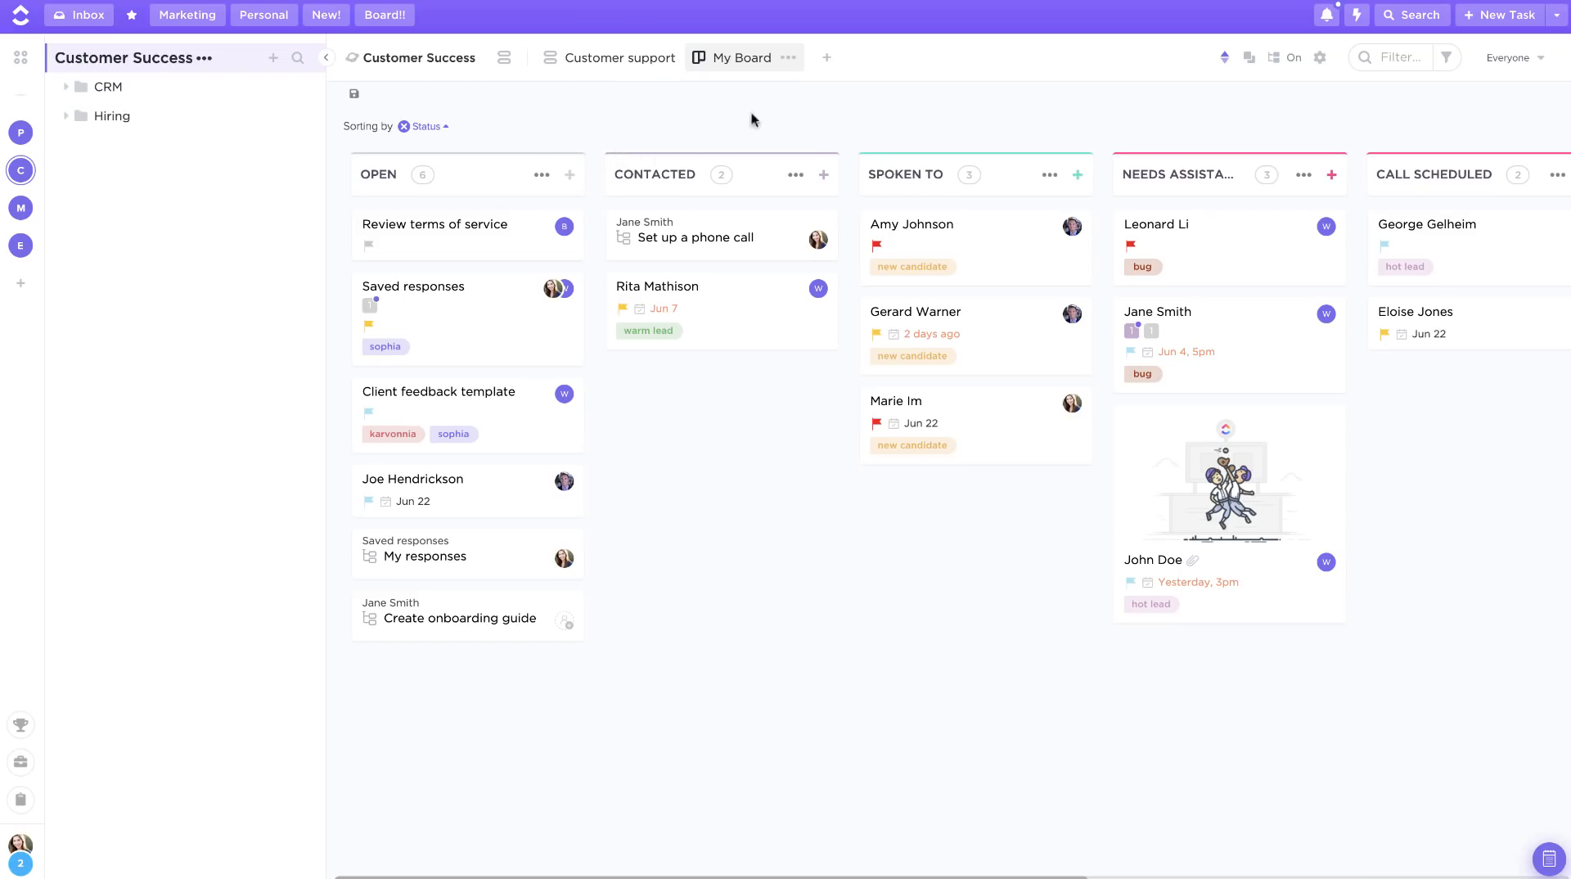
Step: Open the Protect layout dialog for My Board, review who can unprotect it, and close it
left_click(787, 58)
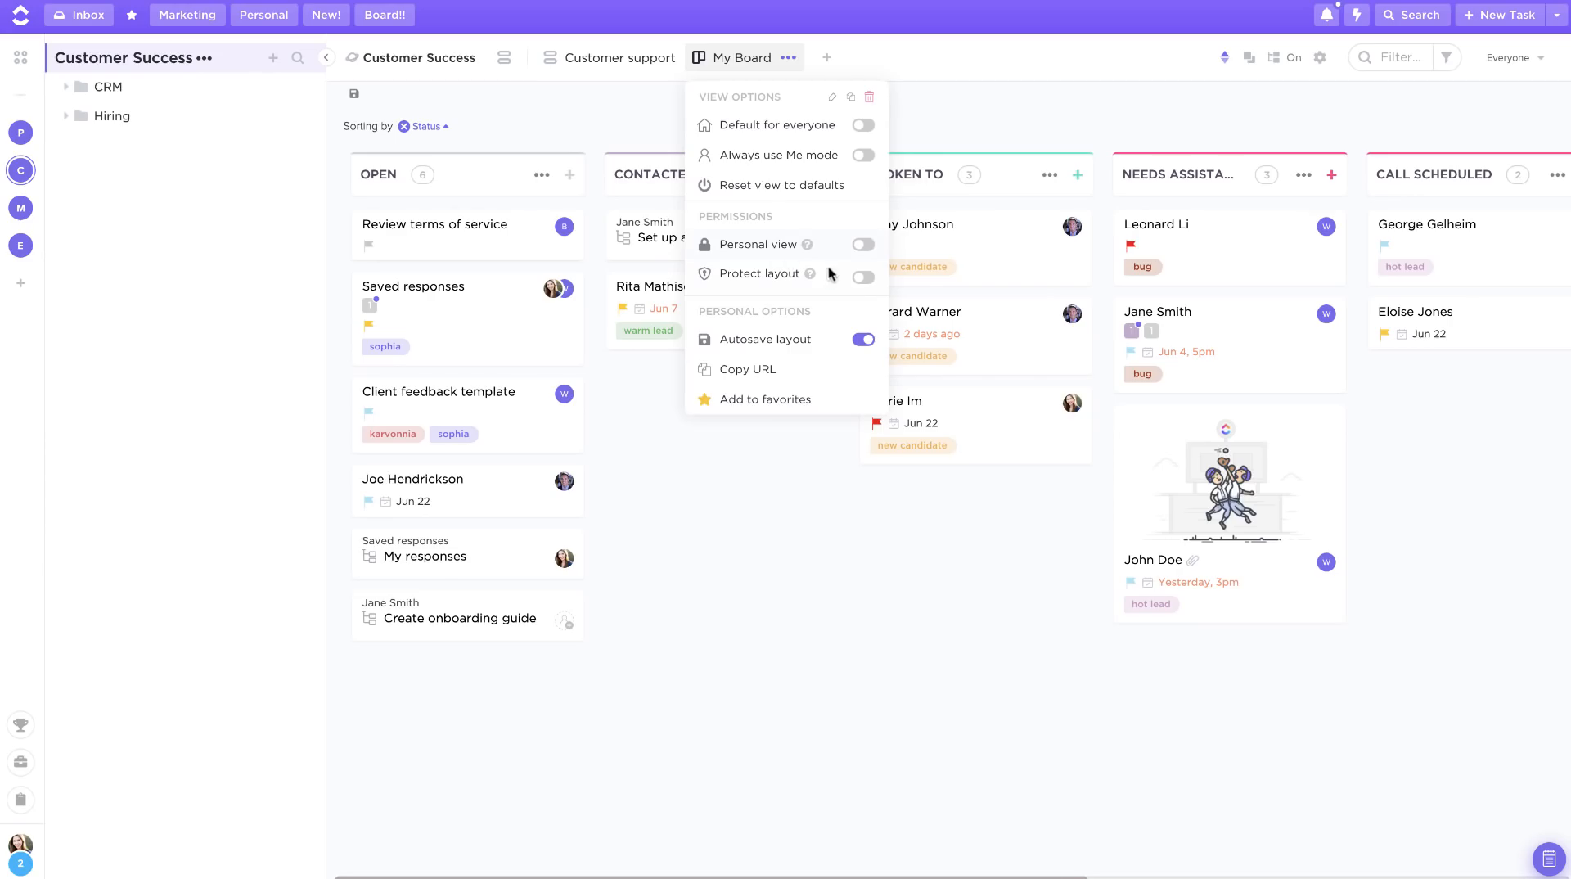
left_click(861, 278)
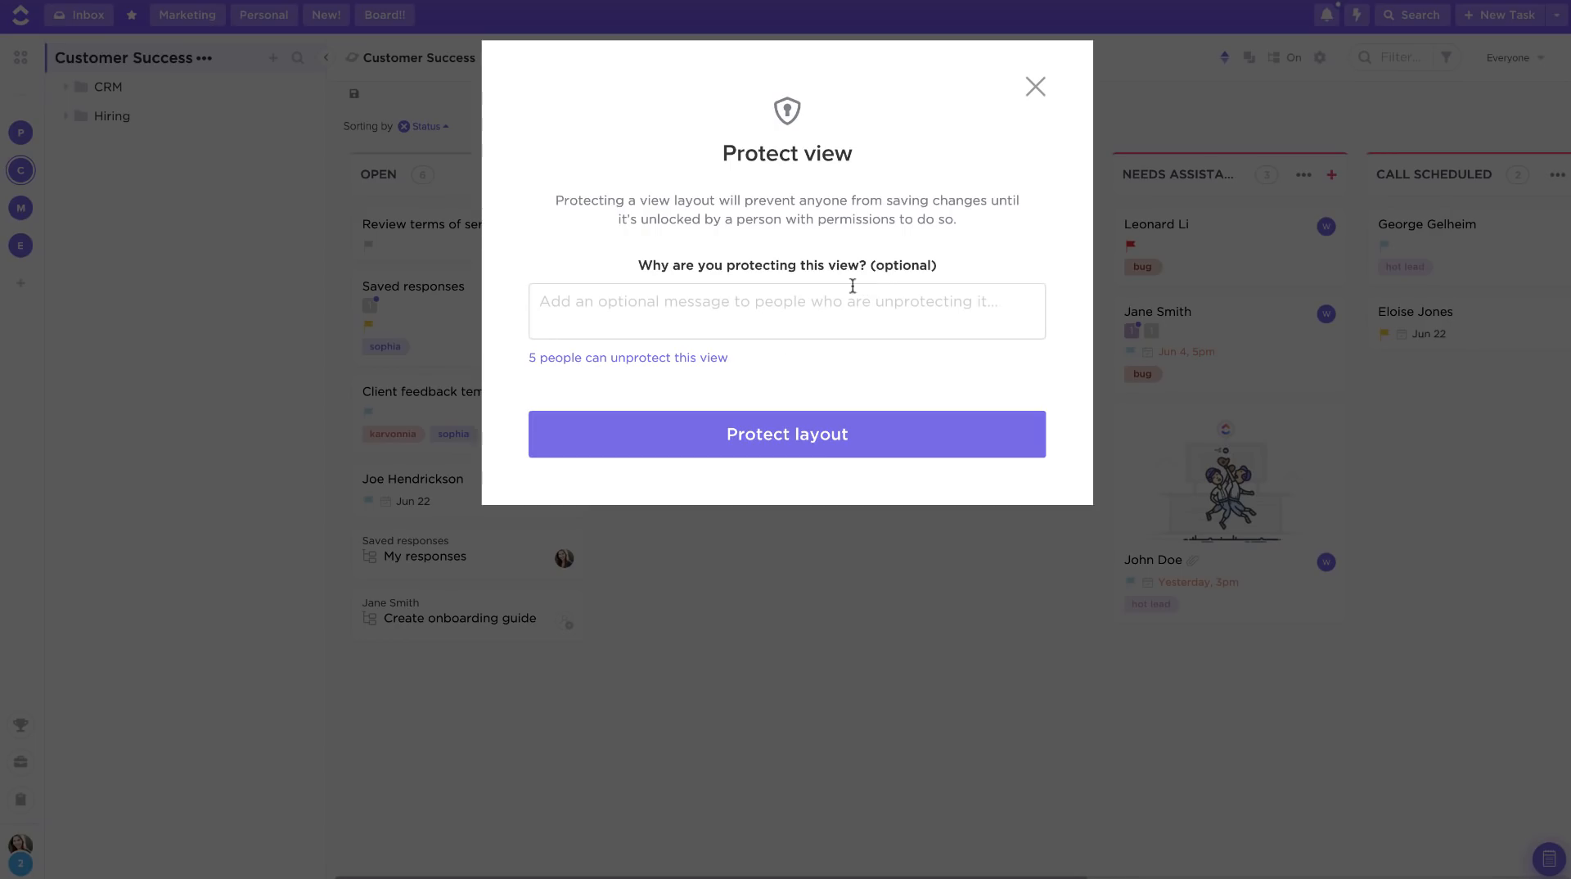
left_click(622, 360)
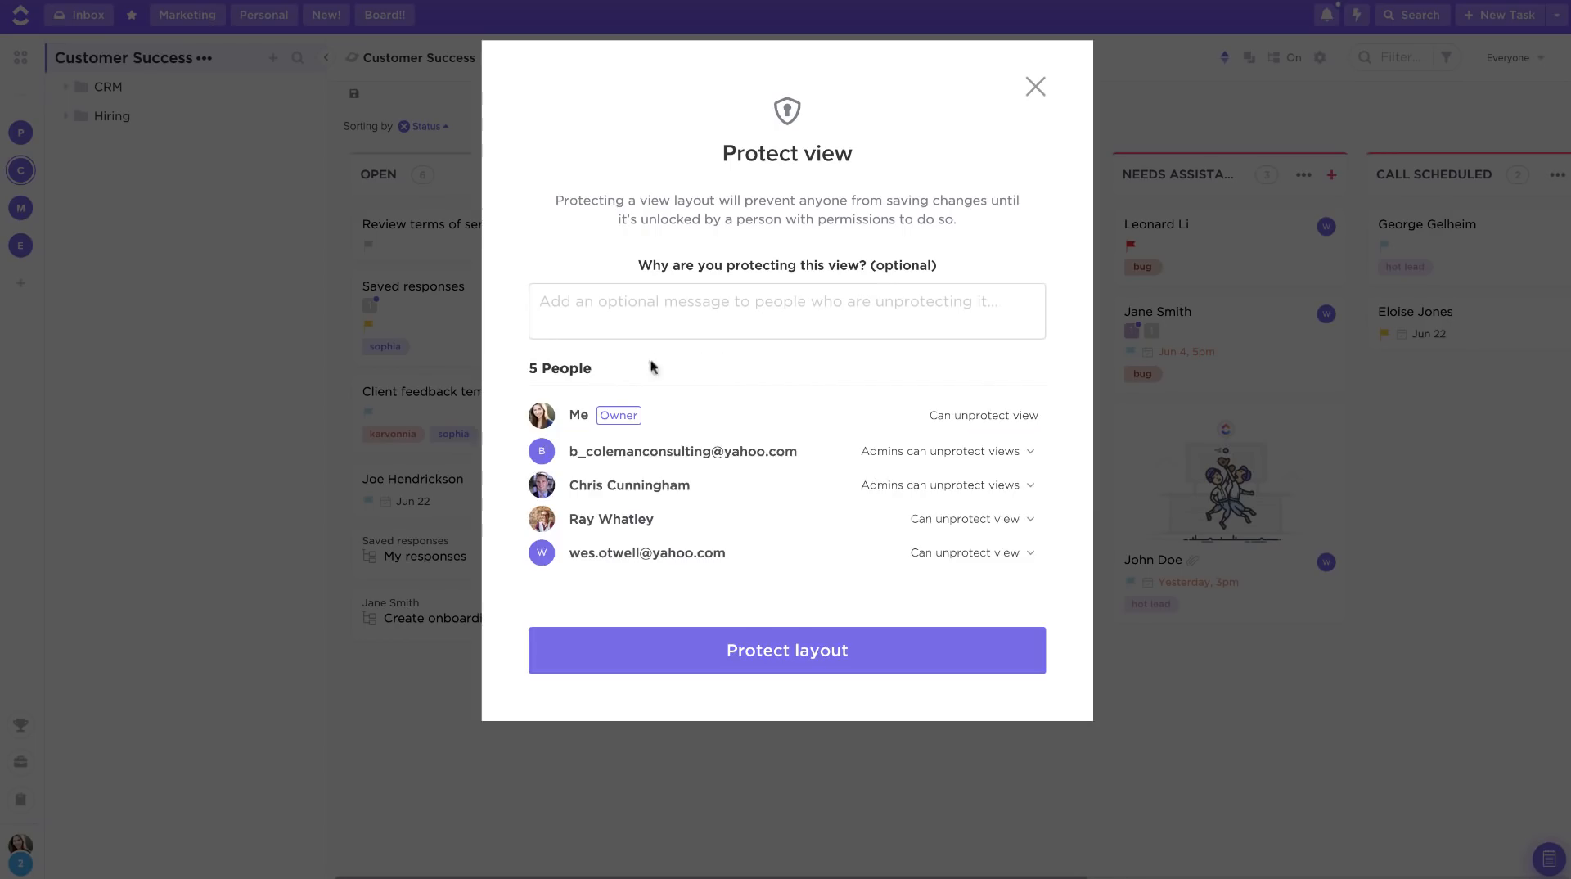
left_click(1036, 86)
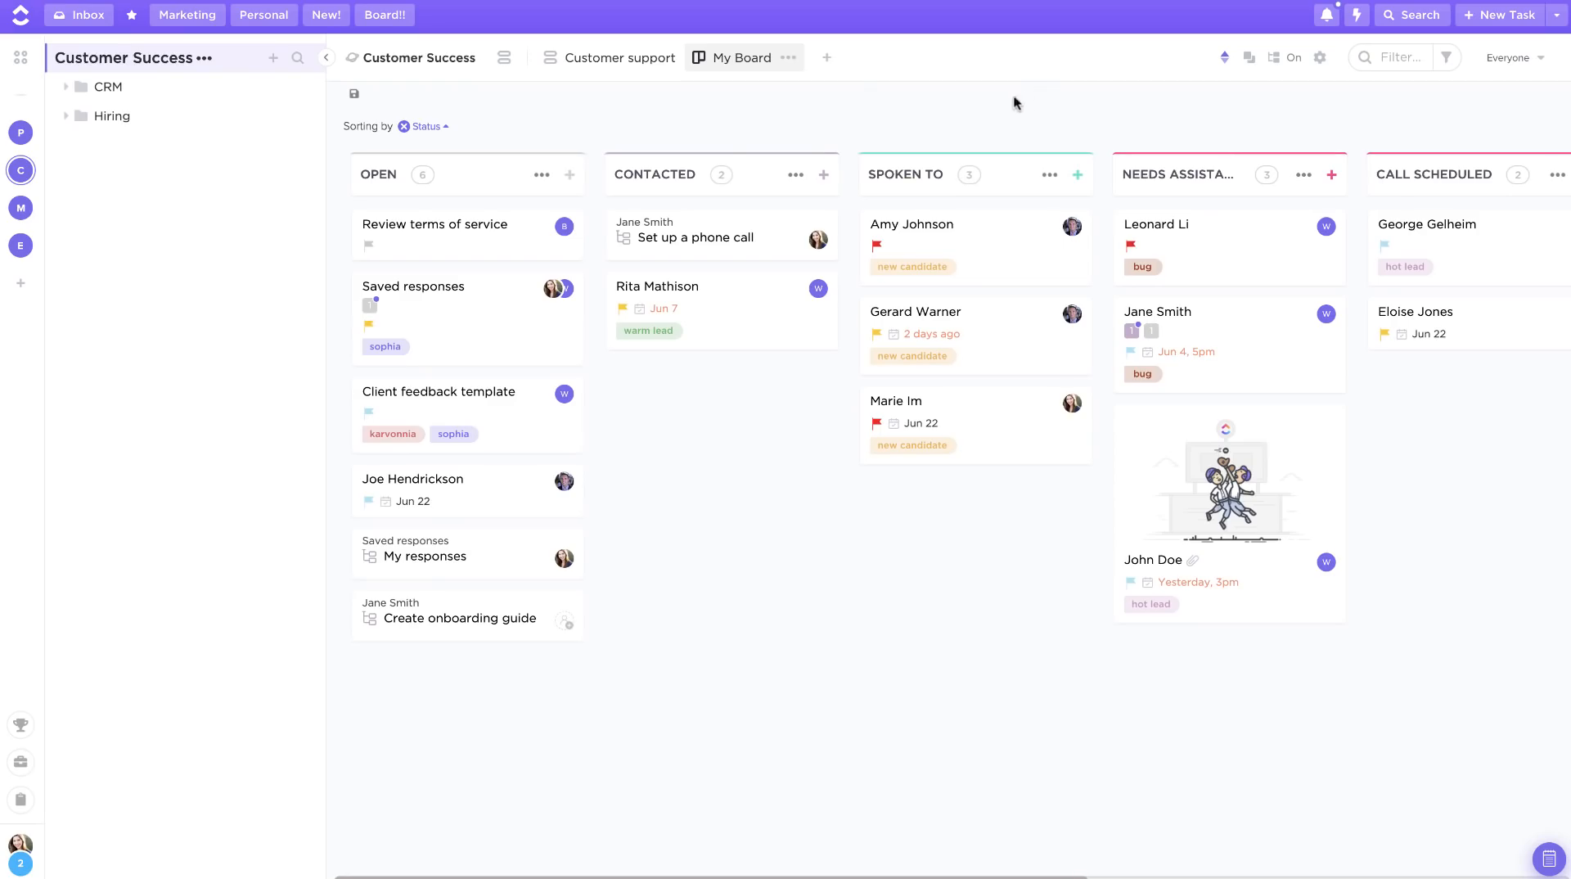
Step: Open the menu for adding a new view and review the available task view types
left_click(827, 57)
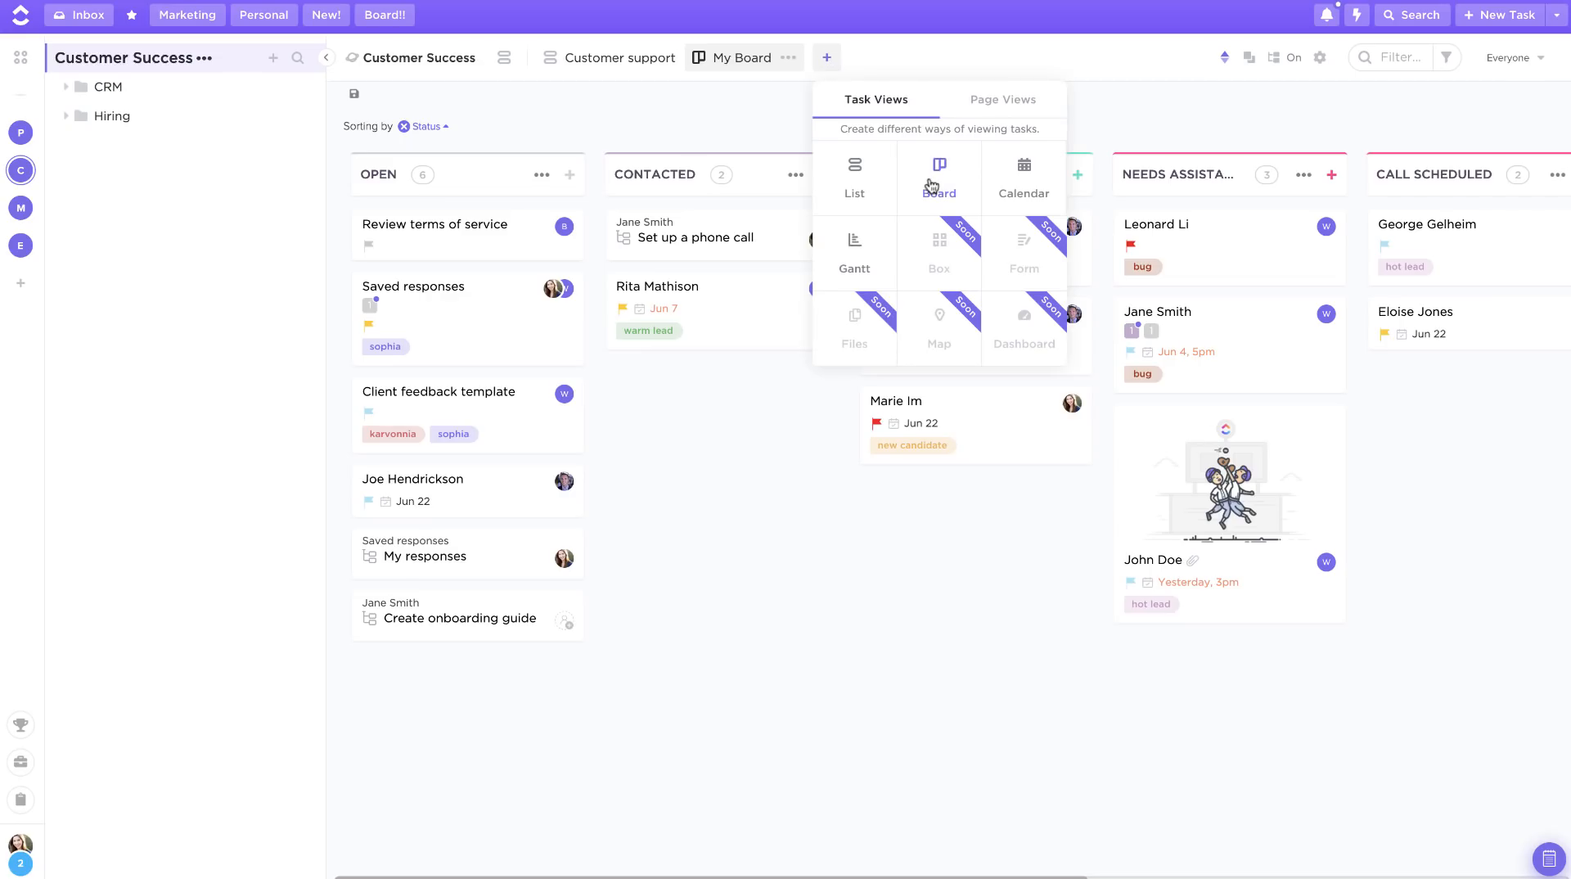
left_click(1136, 106)
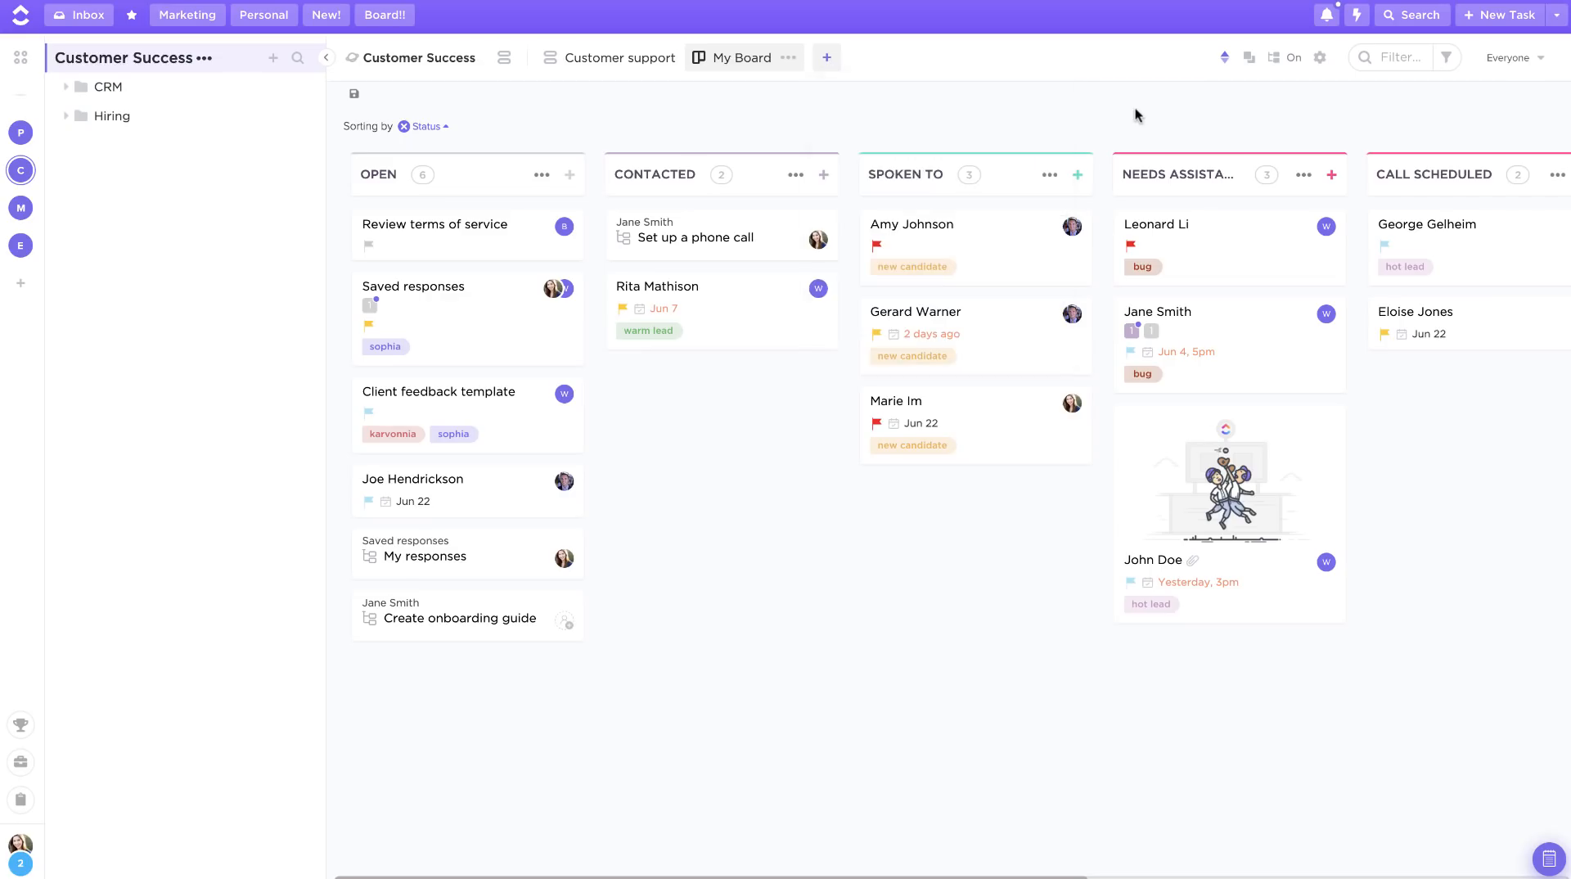